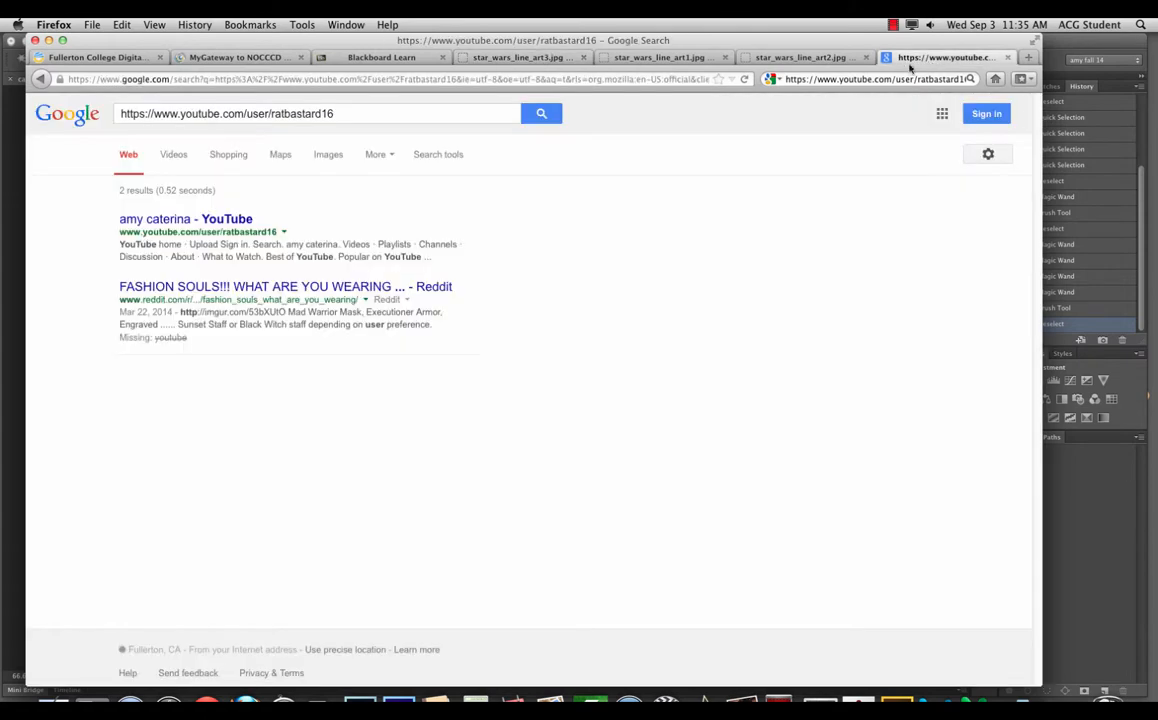
Step: Search Google for 'tauntaun' and open the second image result in the preview
click(886, 78)
text(t)
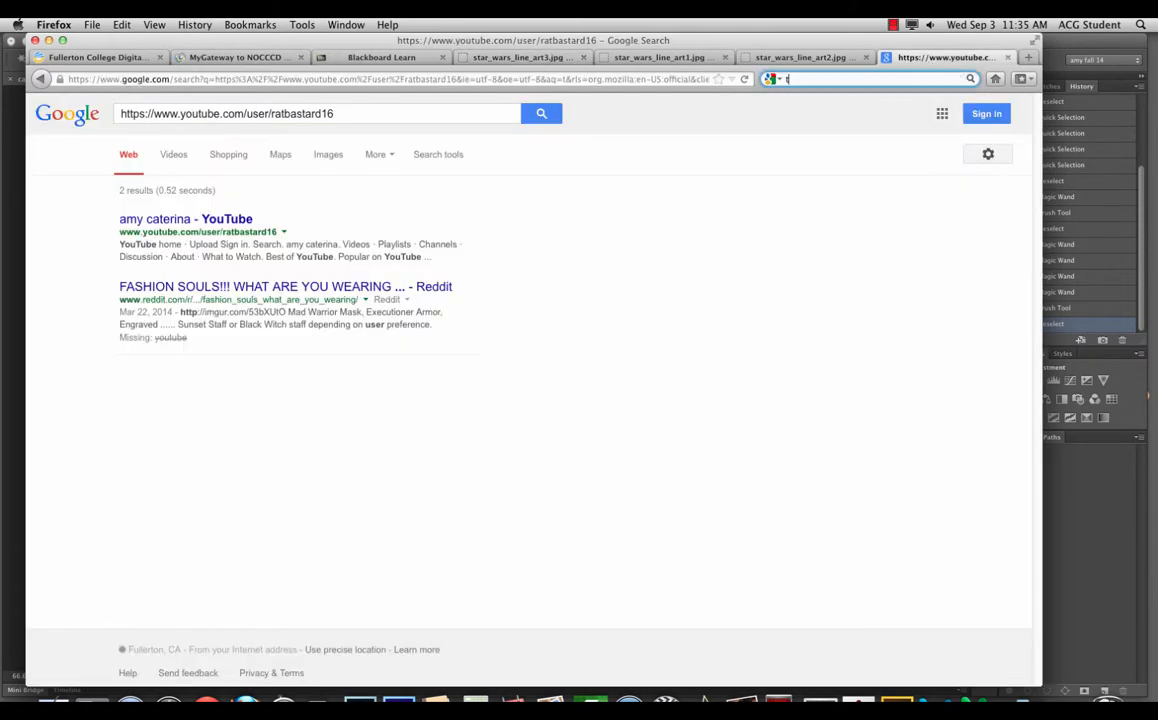
text(antaun)
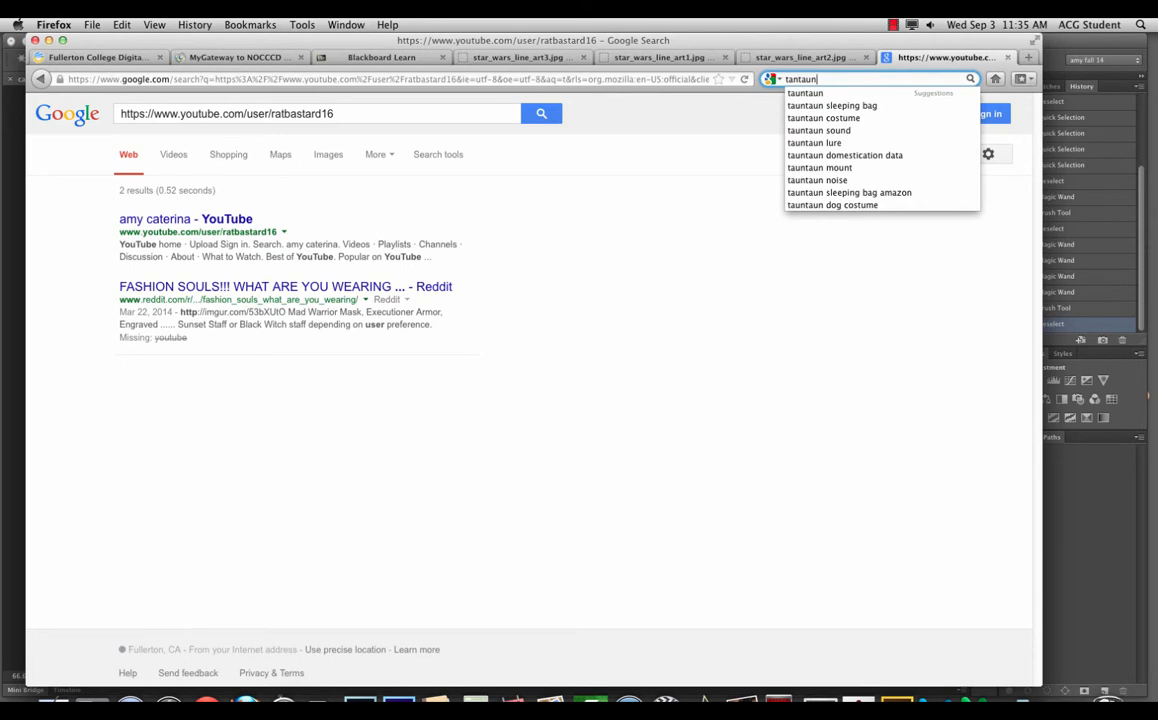
key(Down)
key(Return)
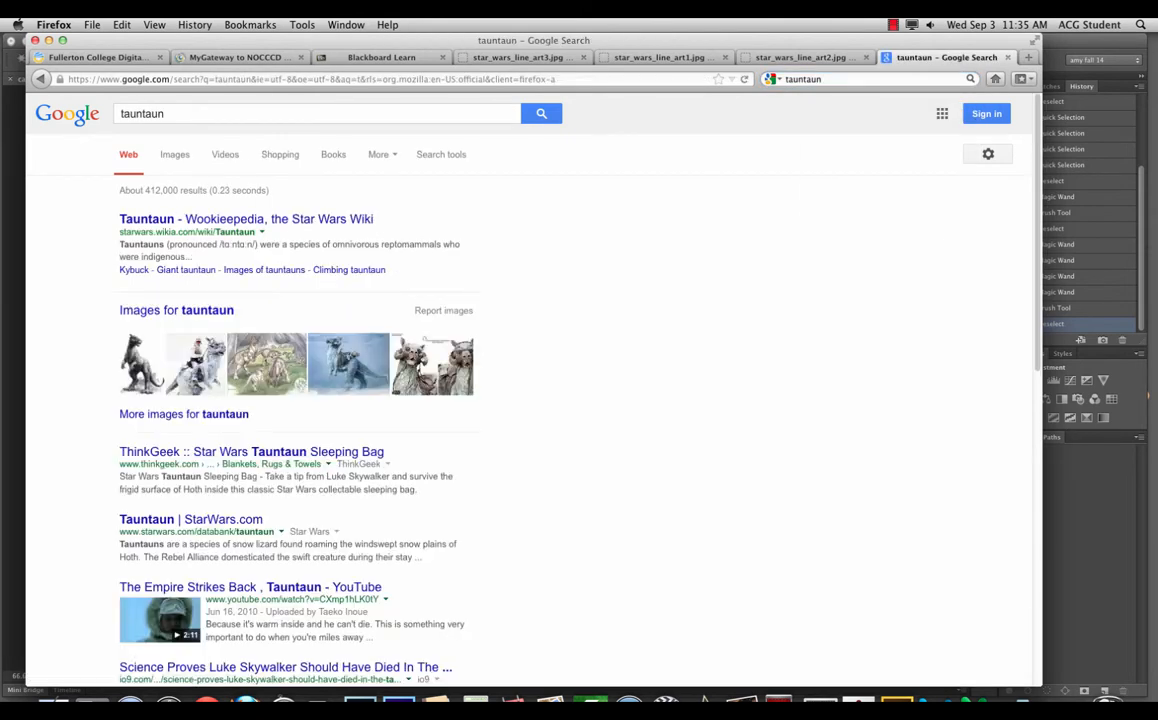
click(188, 342)
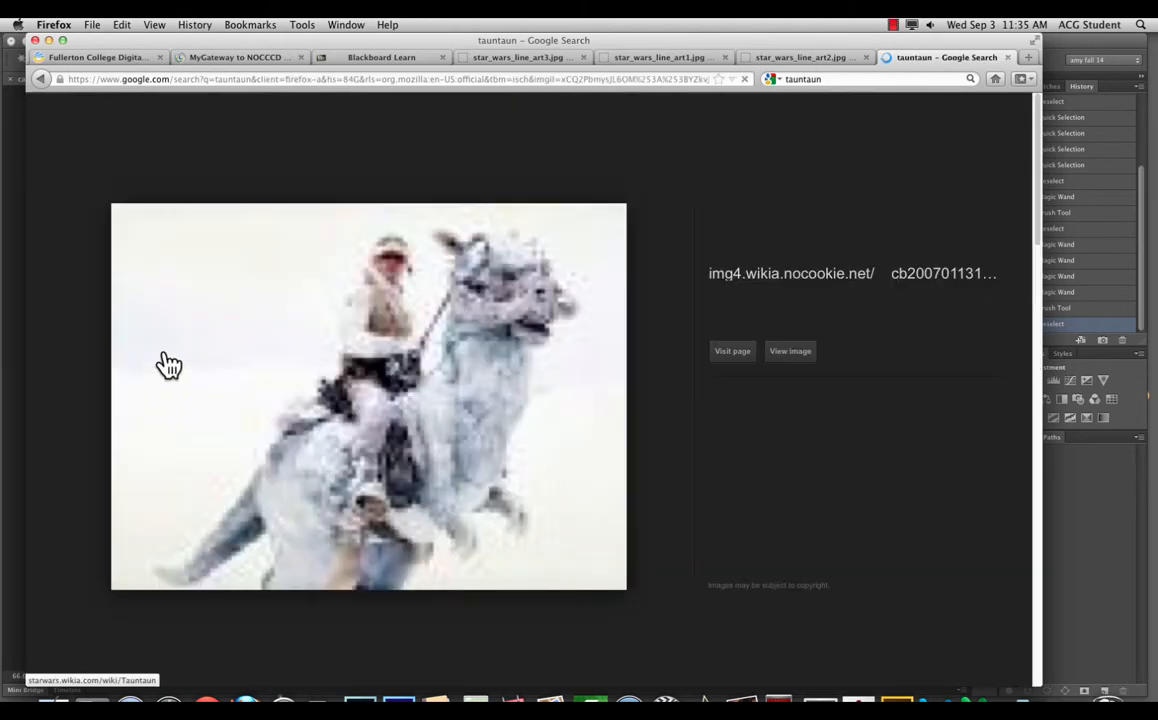
Step: Move Firefox aside and drag the enlarged tauntaun photo onto the Photoshop comic canvas
drag(317, 42, 515, 59)
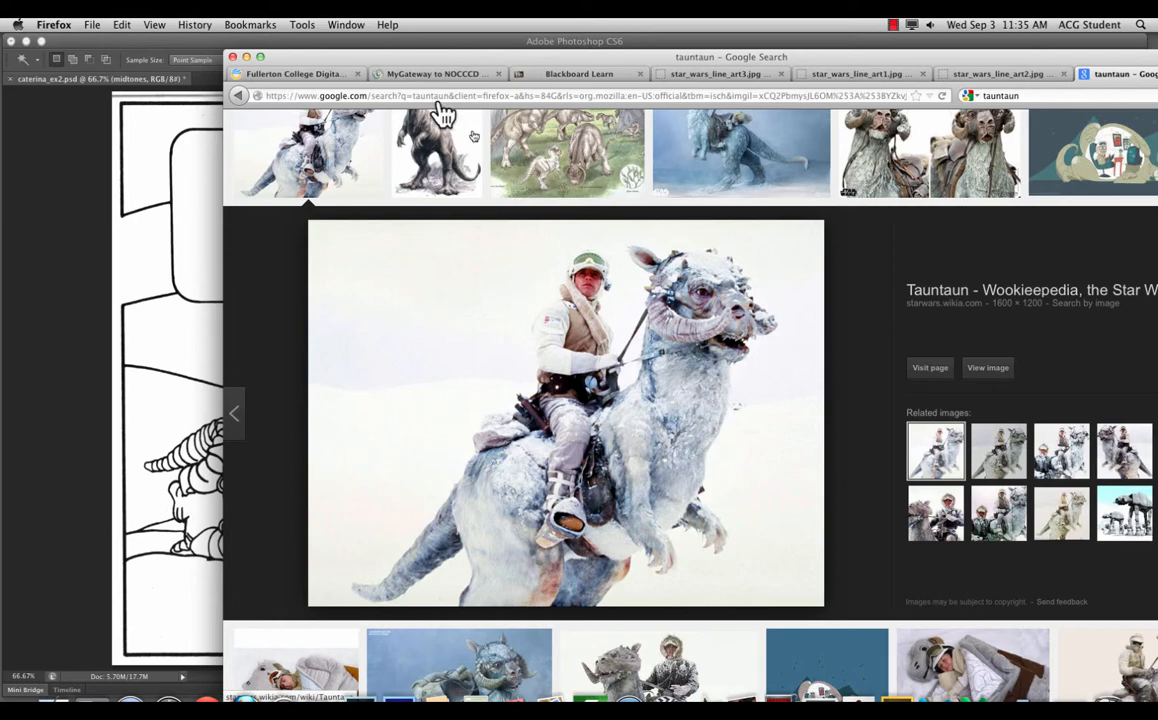
drag(403, 55, 483, 54)
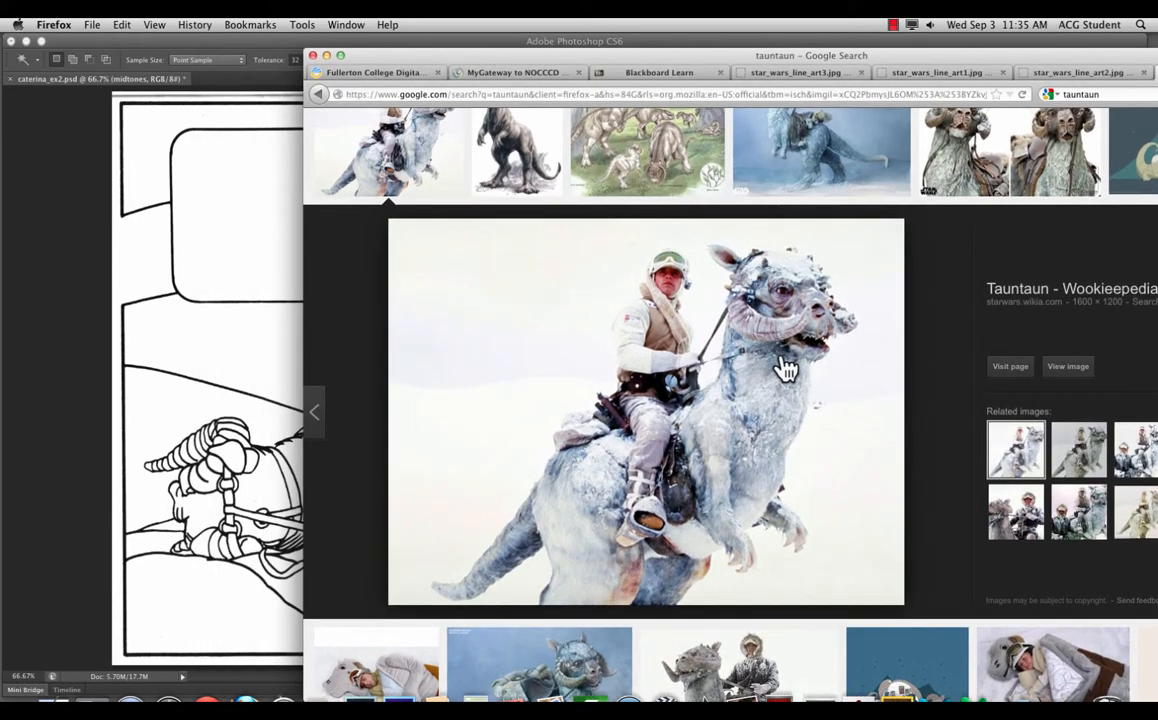
drag(737, 388, 206, 318)
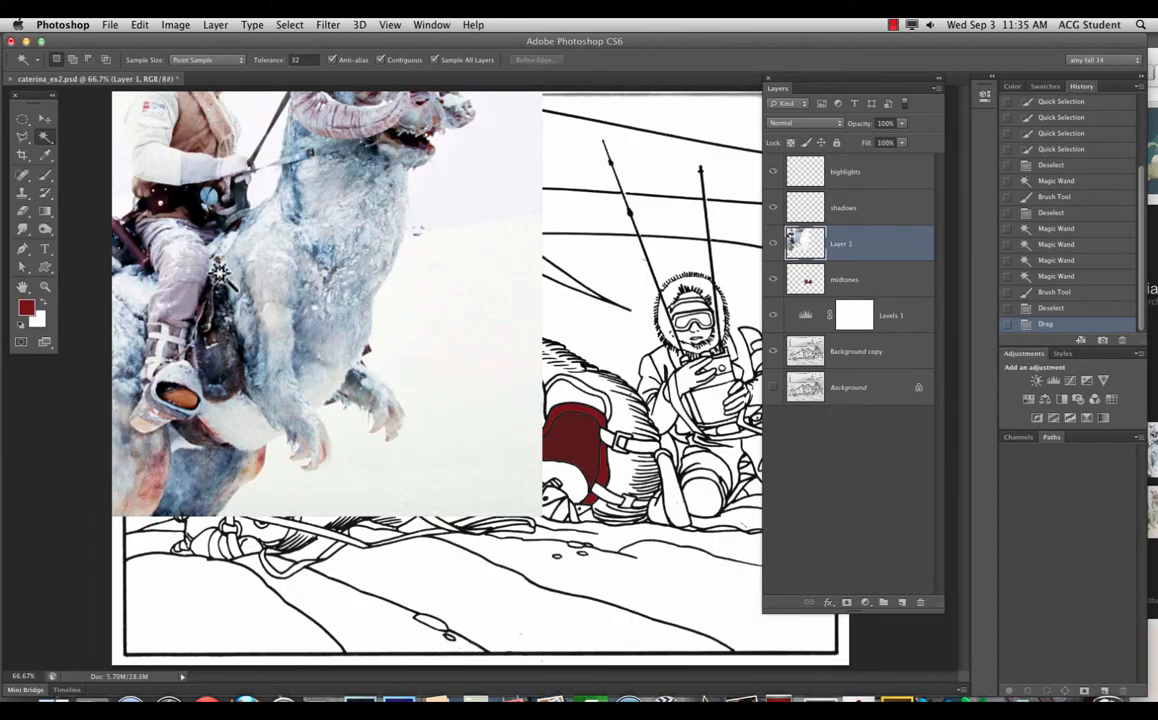
Step: Position the tauntaun photo over the comic panel with the Move tool
click(44, 118)
drag(383, 312, 600, 495)
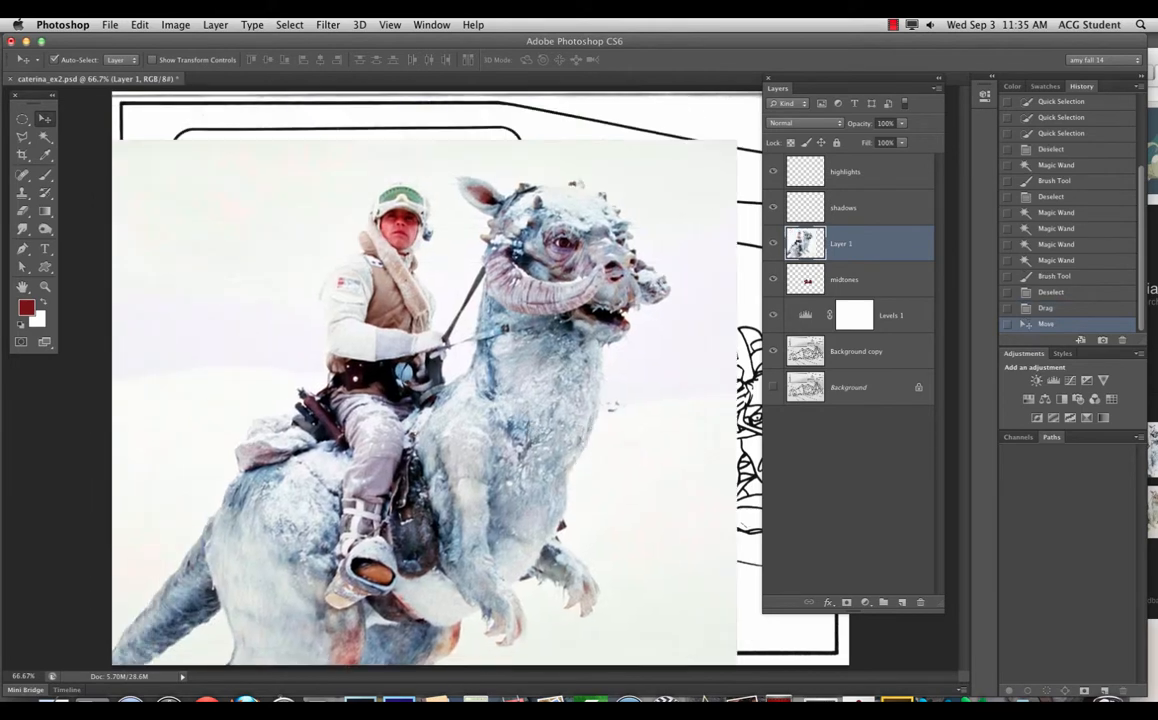
drag(450, 347, 478, 298)
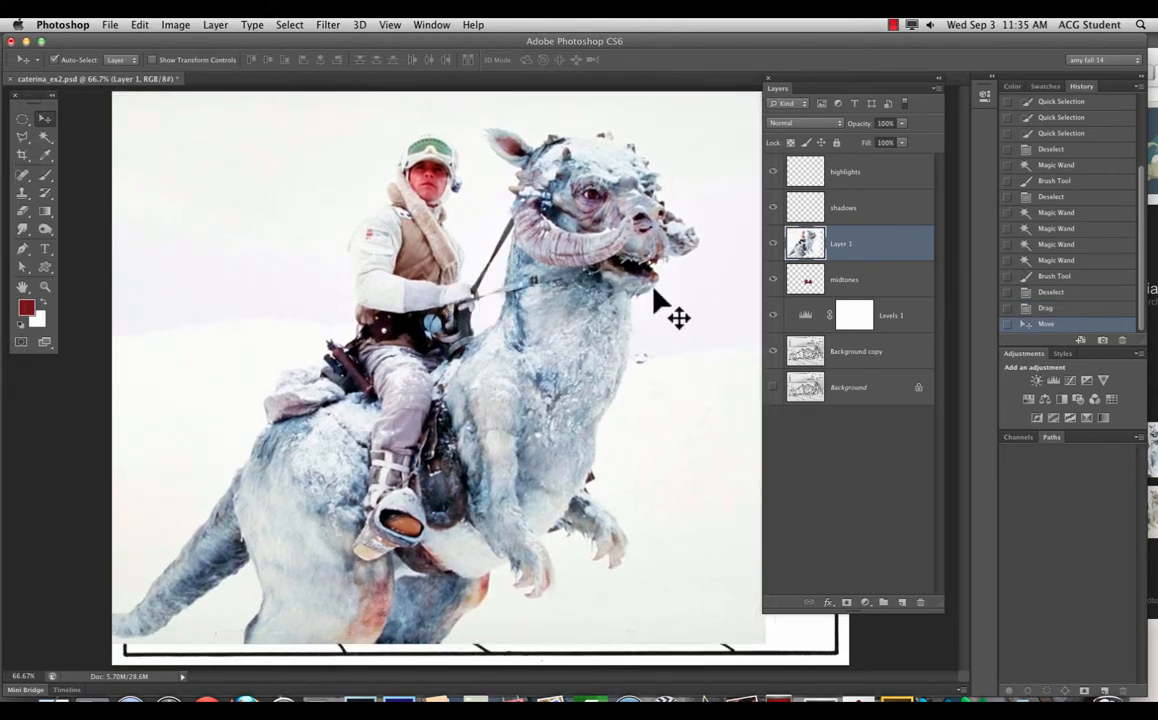
Step: Rename Layer 1 to 'reference'
double_click(843, 244)
text(refe)
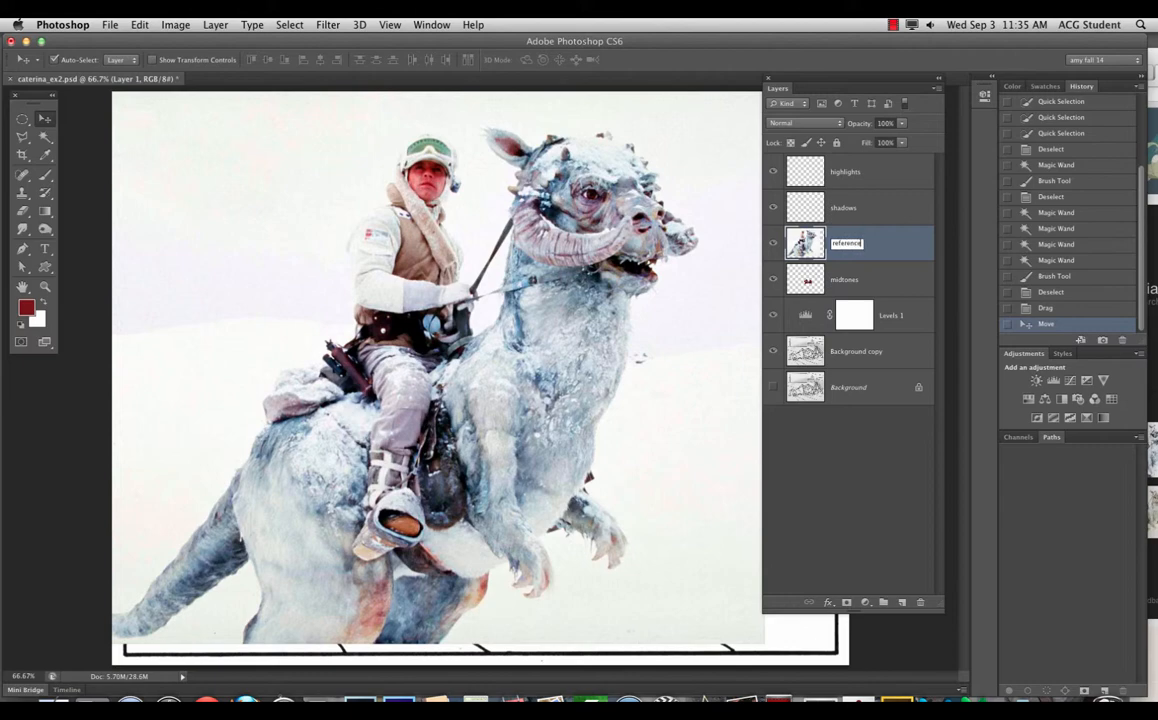
text(rence)
key(Return)
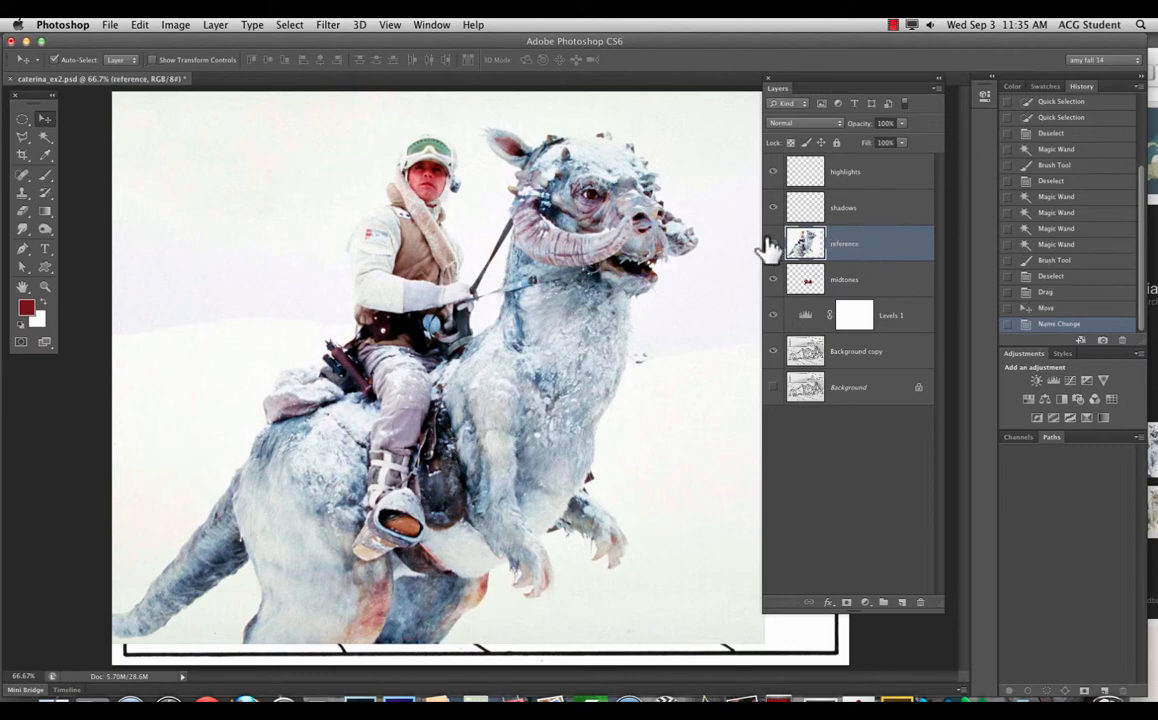
Step: Compare the photo against the line art, then leave the reference layer hidden
click(771, 244)
click(771, 244)
click(771, 244)
click(771, 244)
click(771, 244)
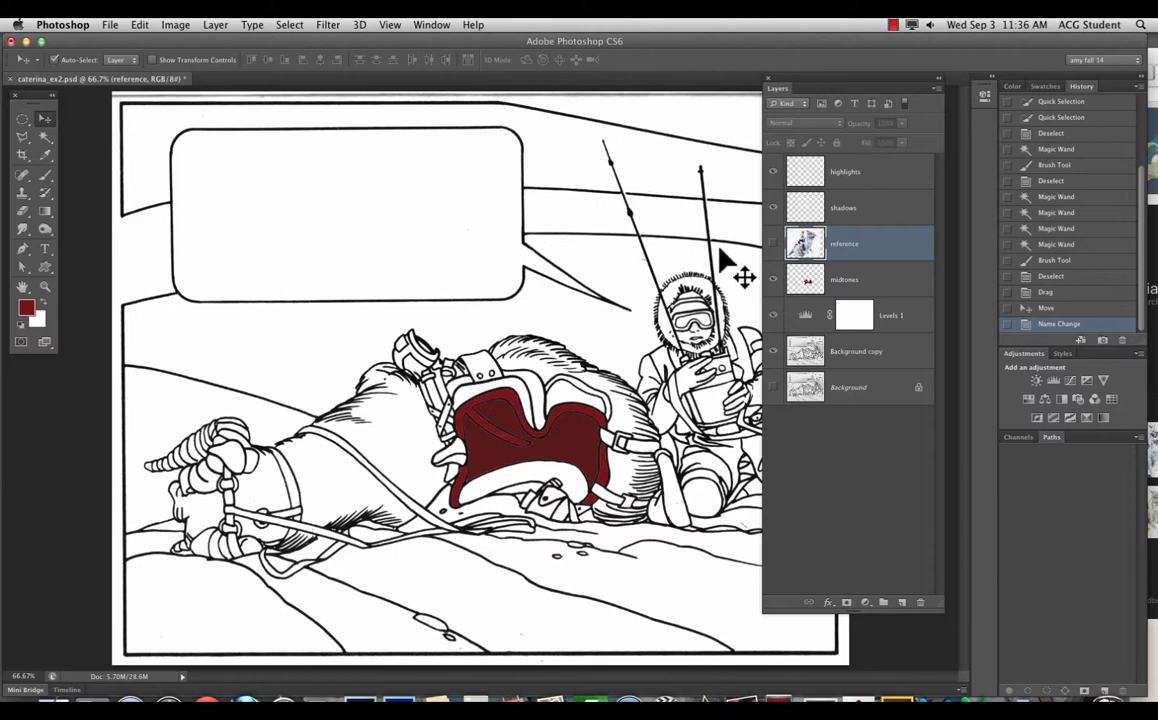
Step: Open the Kuler extension panel, nudge it left, and switch to browsing shared themes
click(445, 25)
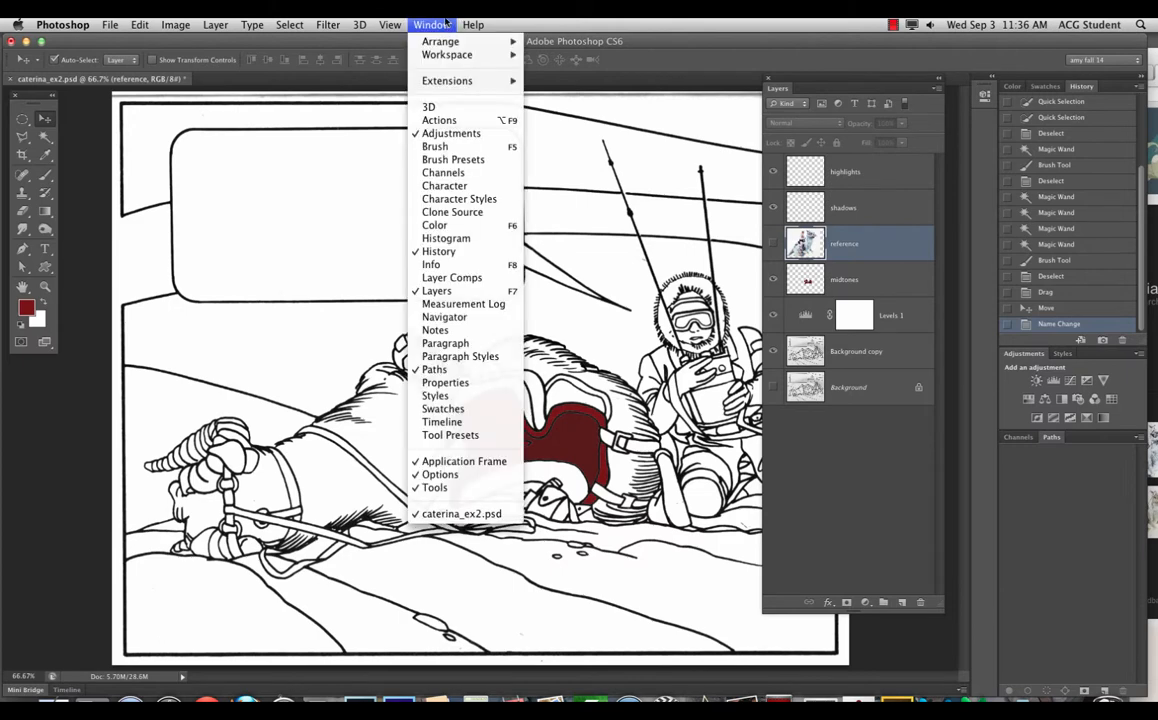
mouse_move(466, 81)
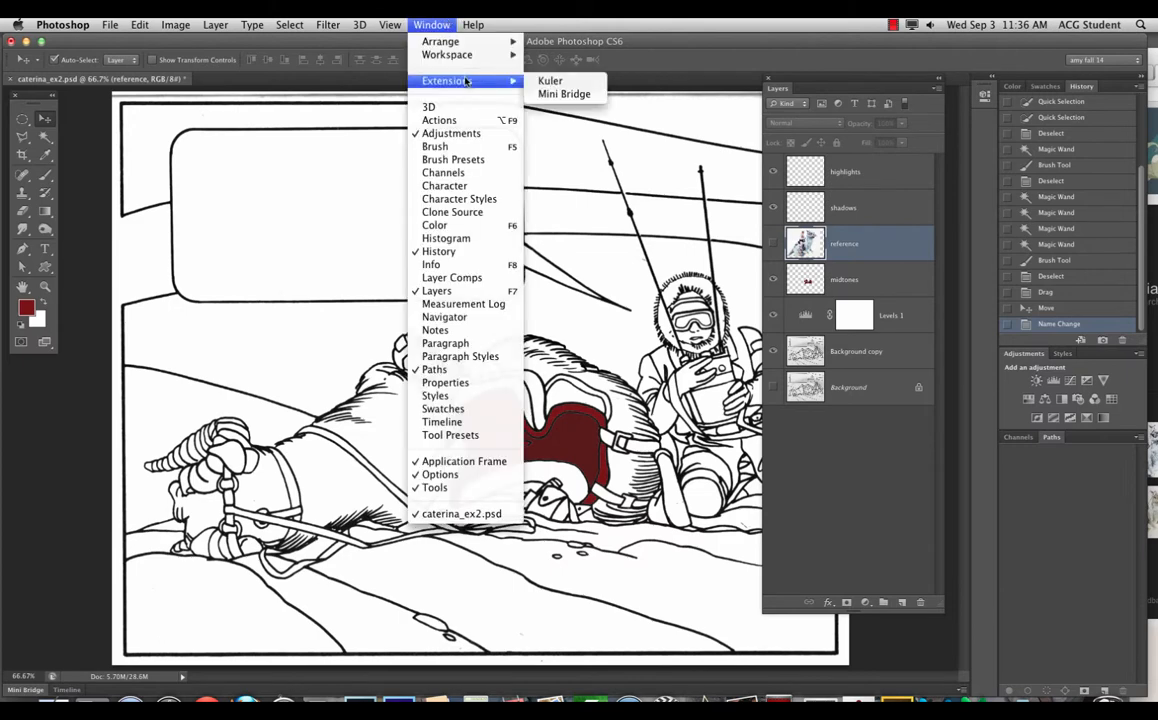
click(585, 83)
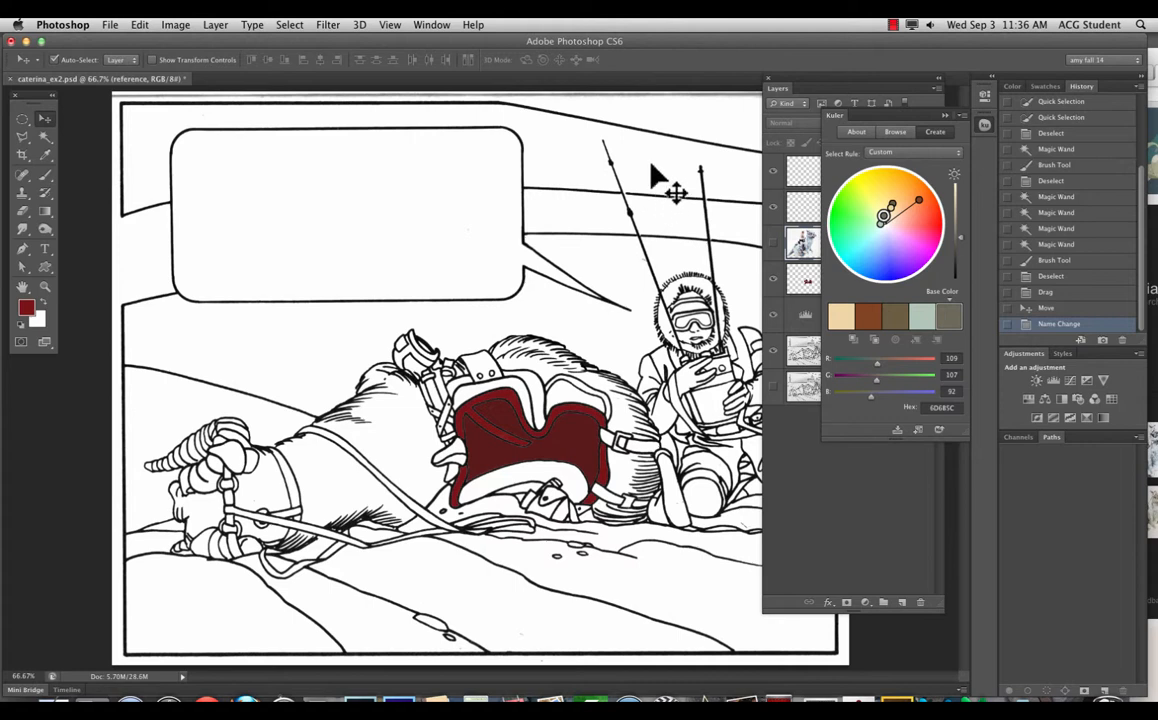
drag(890, 119, 844, 100)
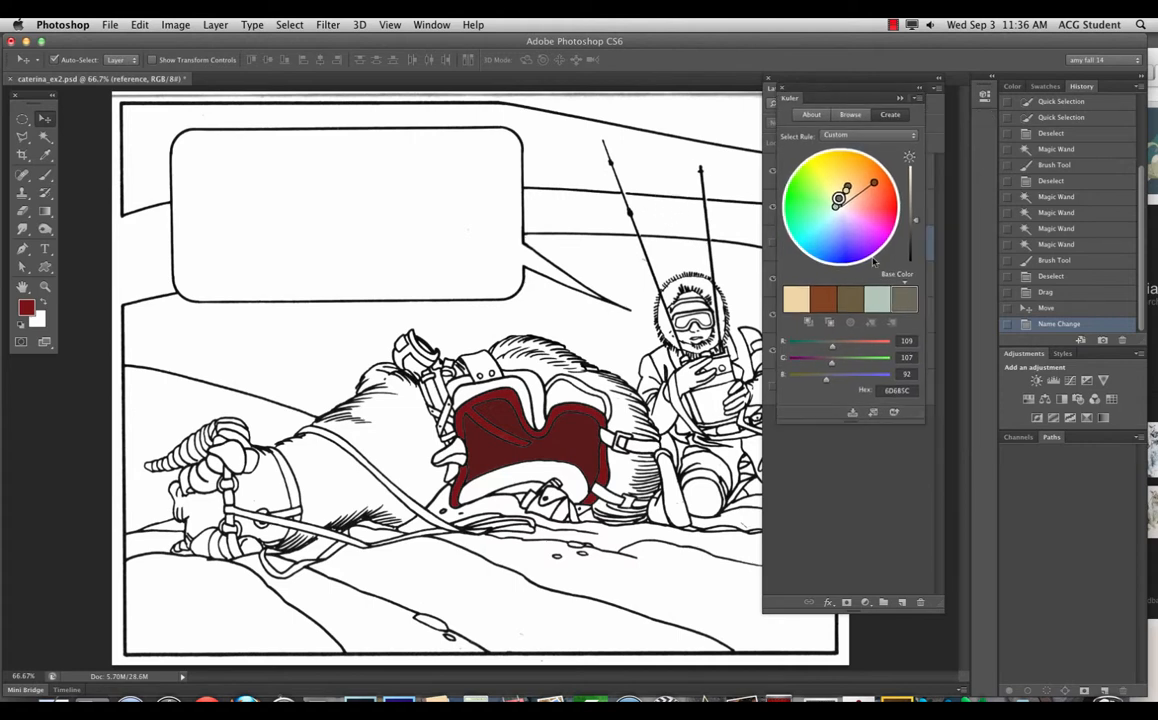
click(850, 114)
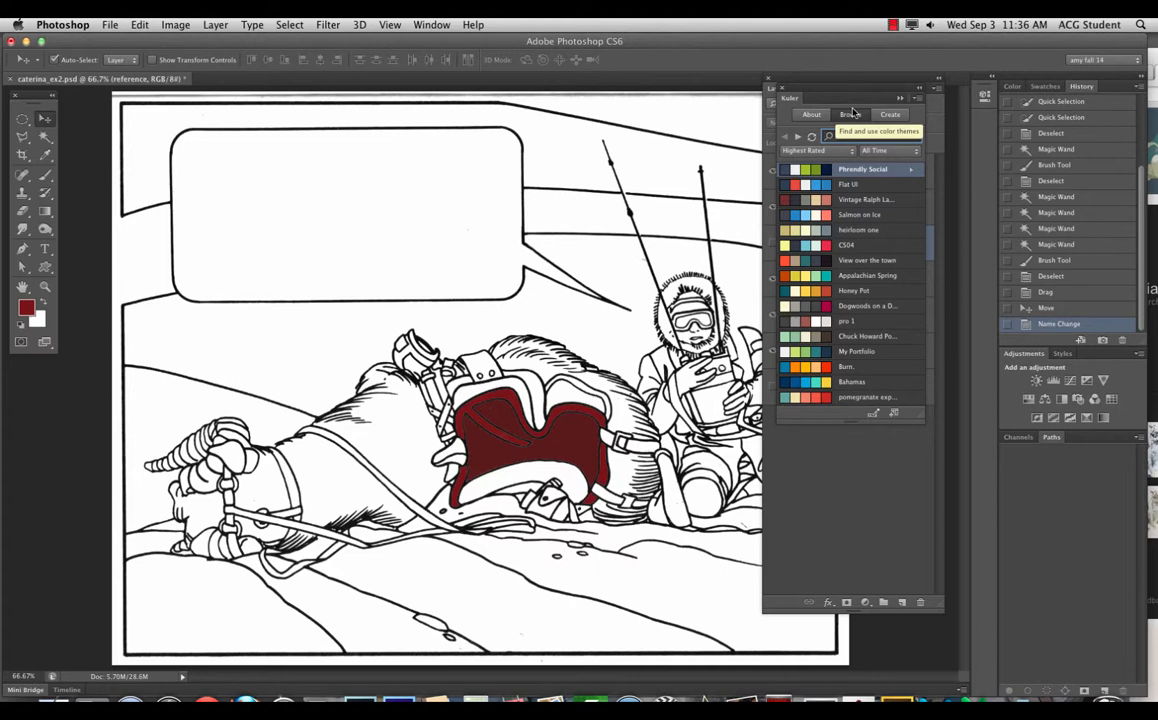
Step: Search Kuler for 'star wars' and look at the Yoda, Darth Maul and Wookie themes
click(889, 136)
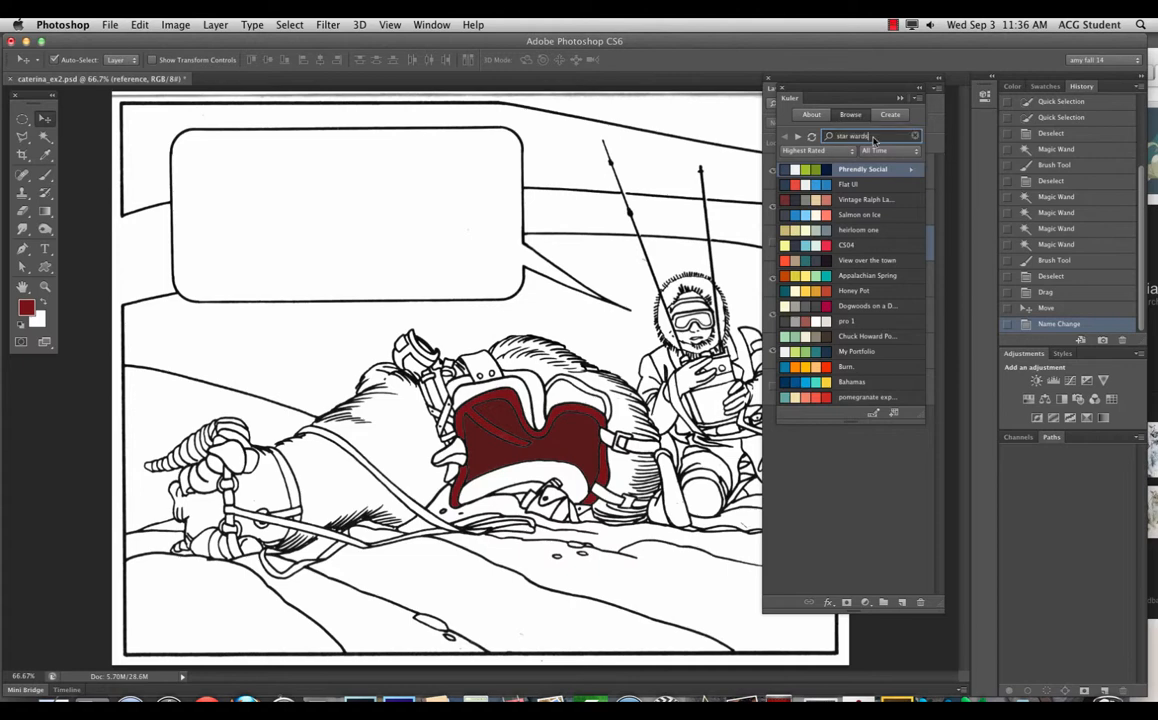
text(star wars)
key(Return)
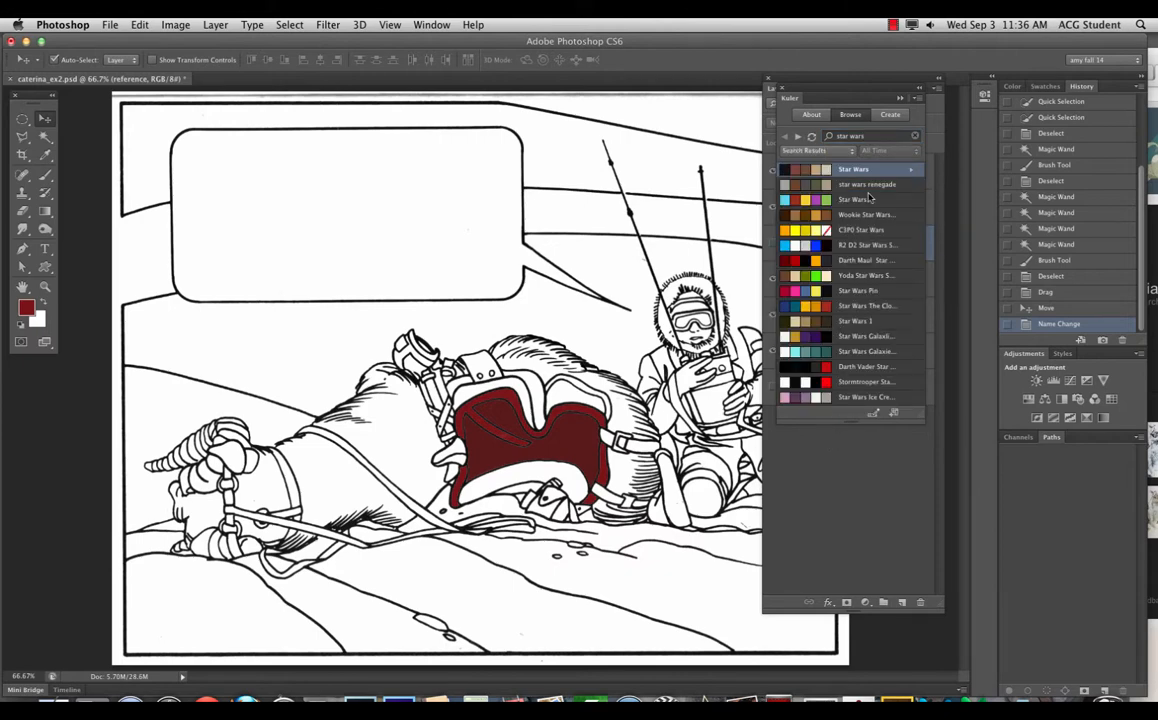
click(876, 276)
click(880, 260)
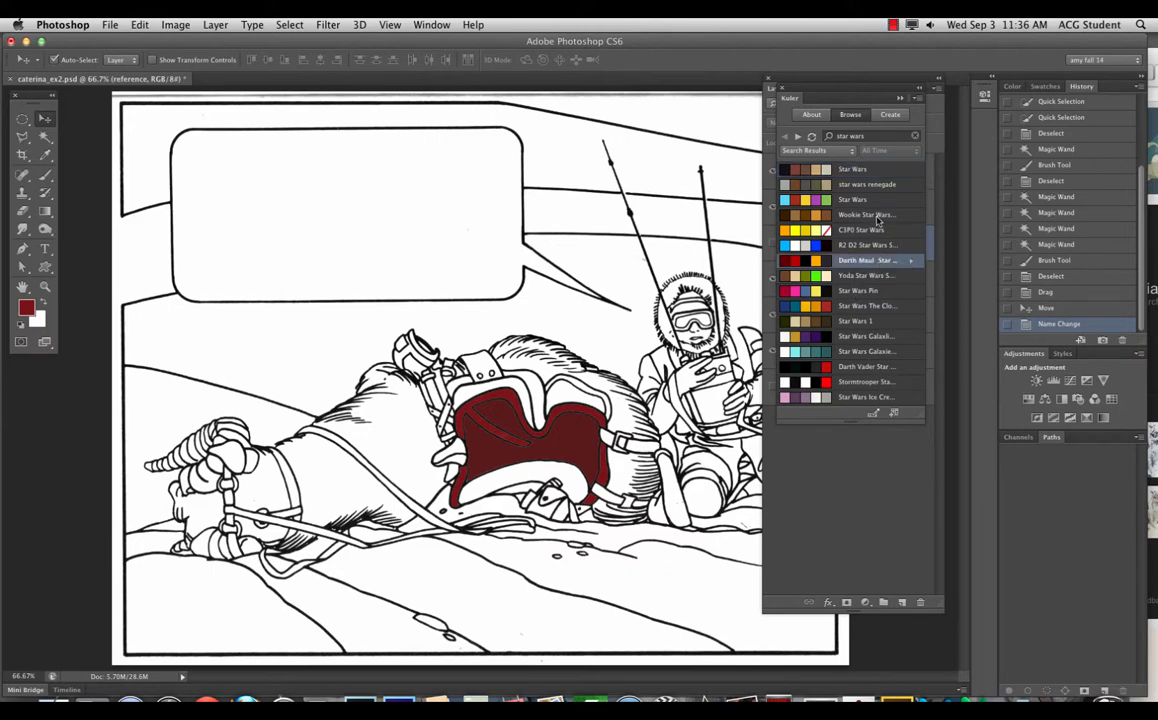
click(877, 216)
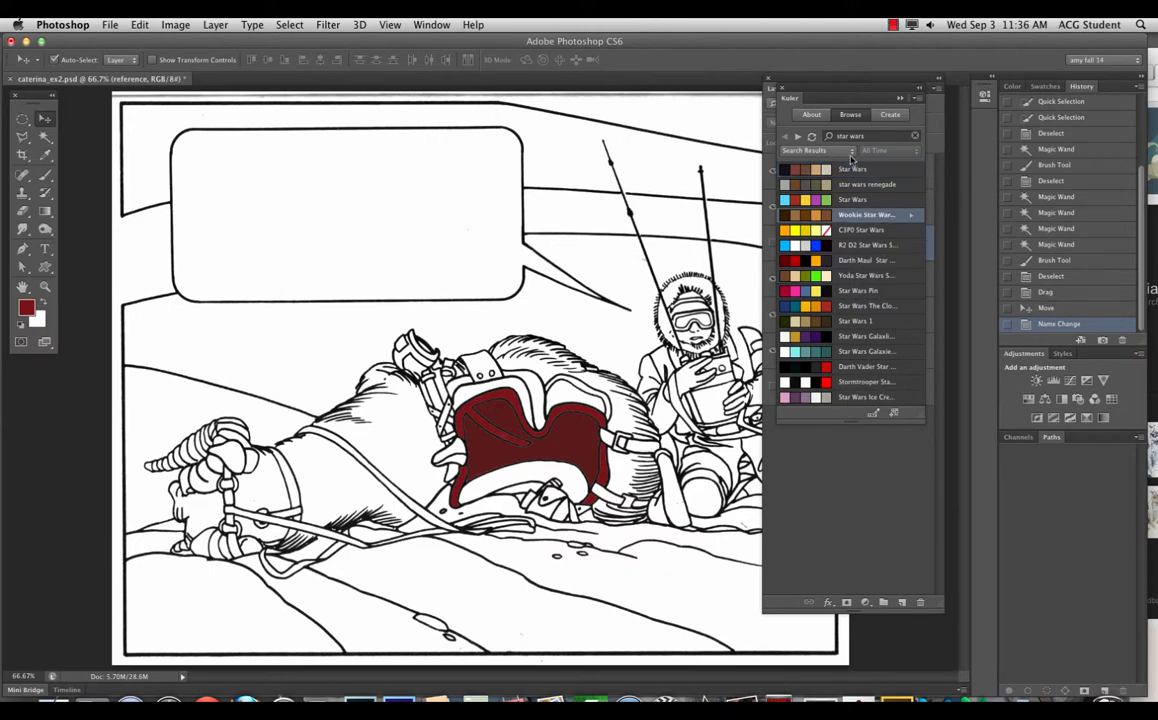
Step: Change the Kuler search to just 'hoth' and run it
click(886, 135)
click(884, 135)
text(hoth)
key(Return)
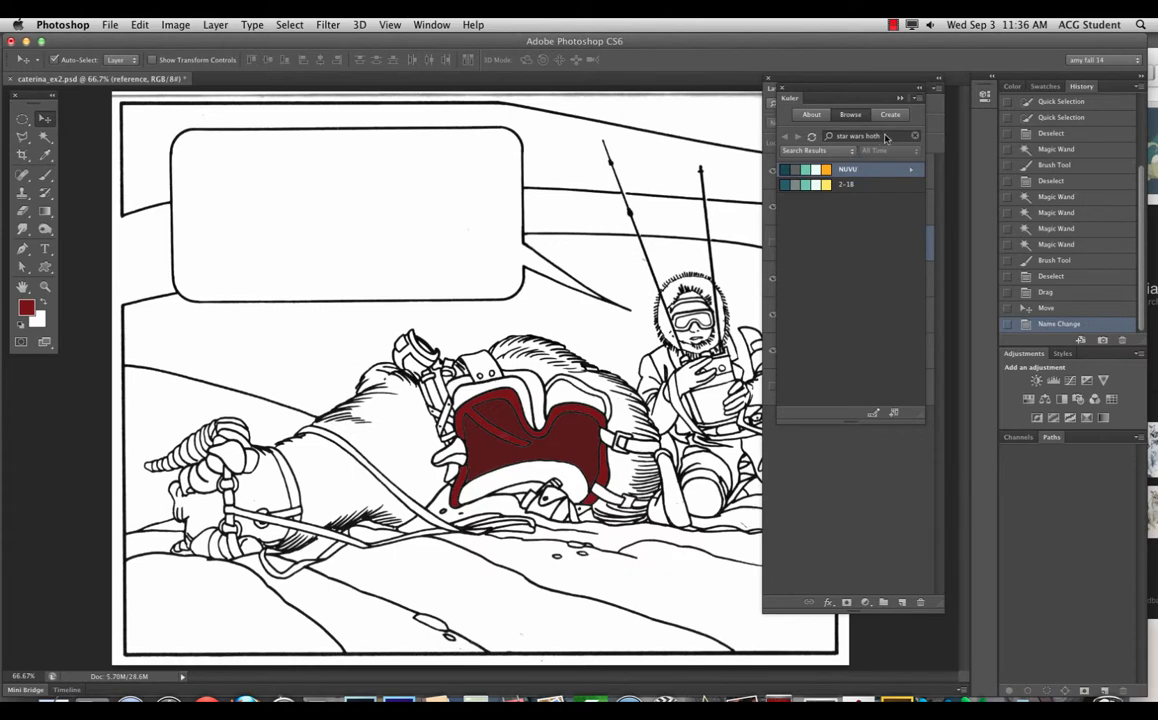
drag(866, 136, 837, 136)
key(BackSpace)
key(Return)
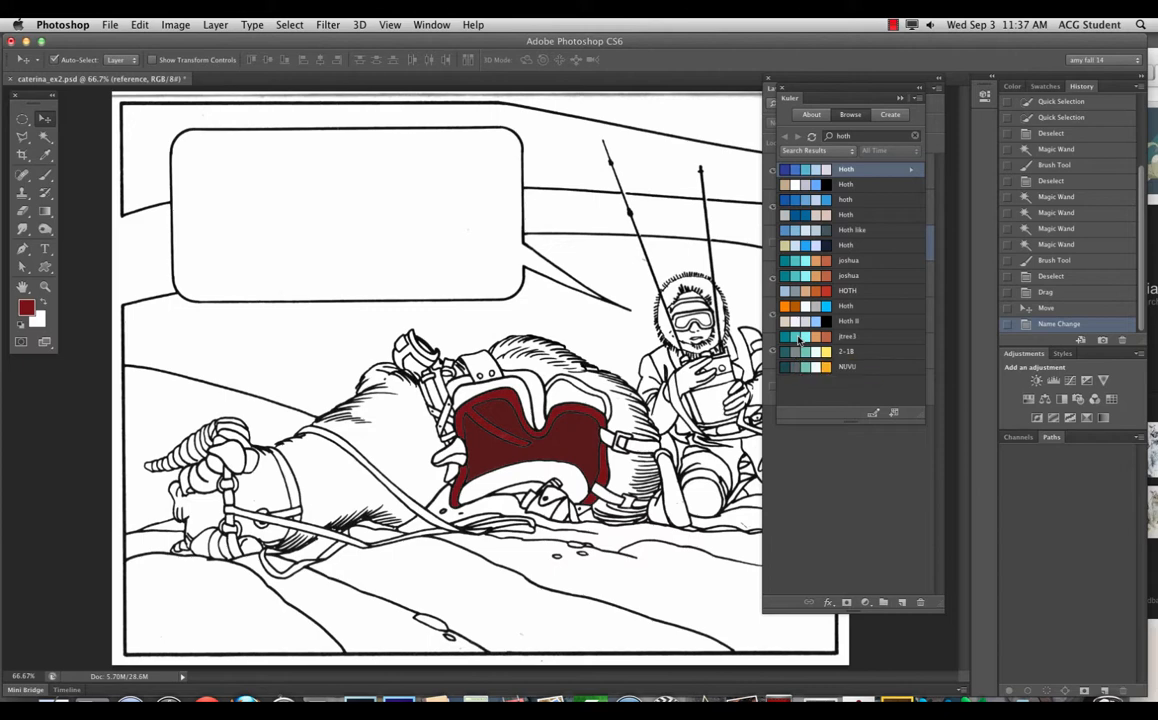
Step: Open the second Hoth theme for editing and shift its black base colour to navy 222140
click(855, 186)
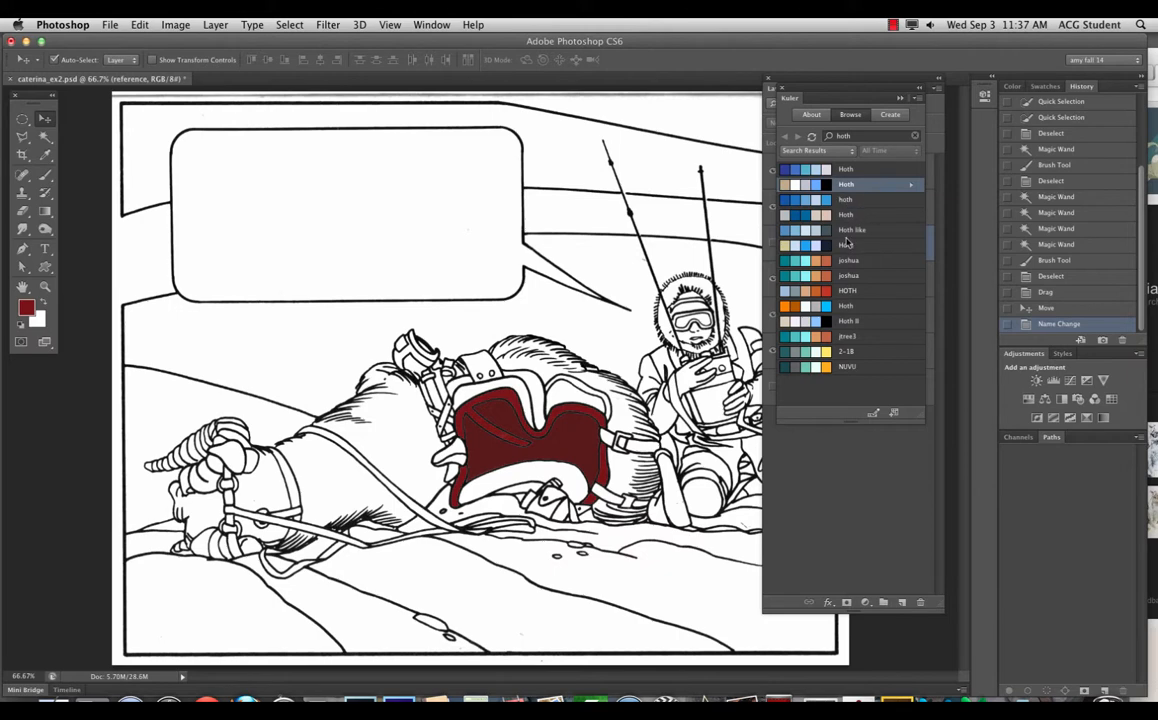
click(912, 188)
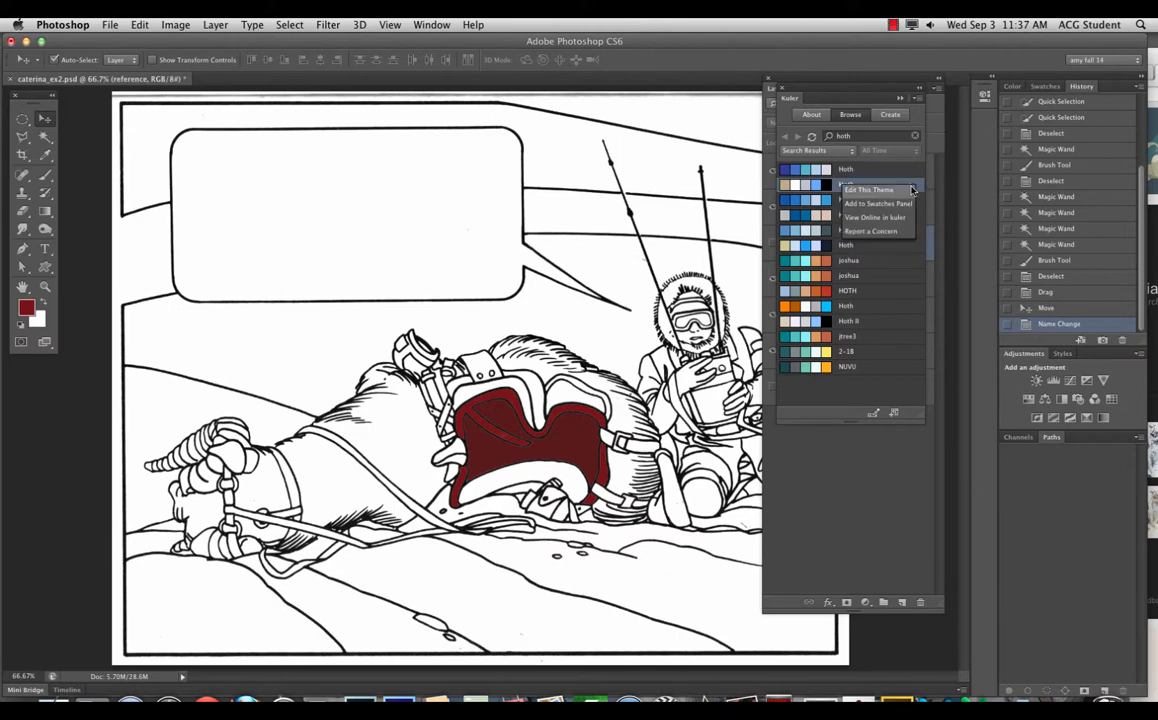
click(870, 190)
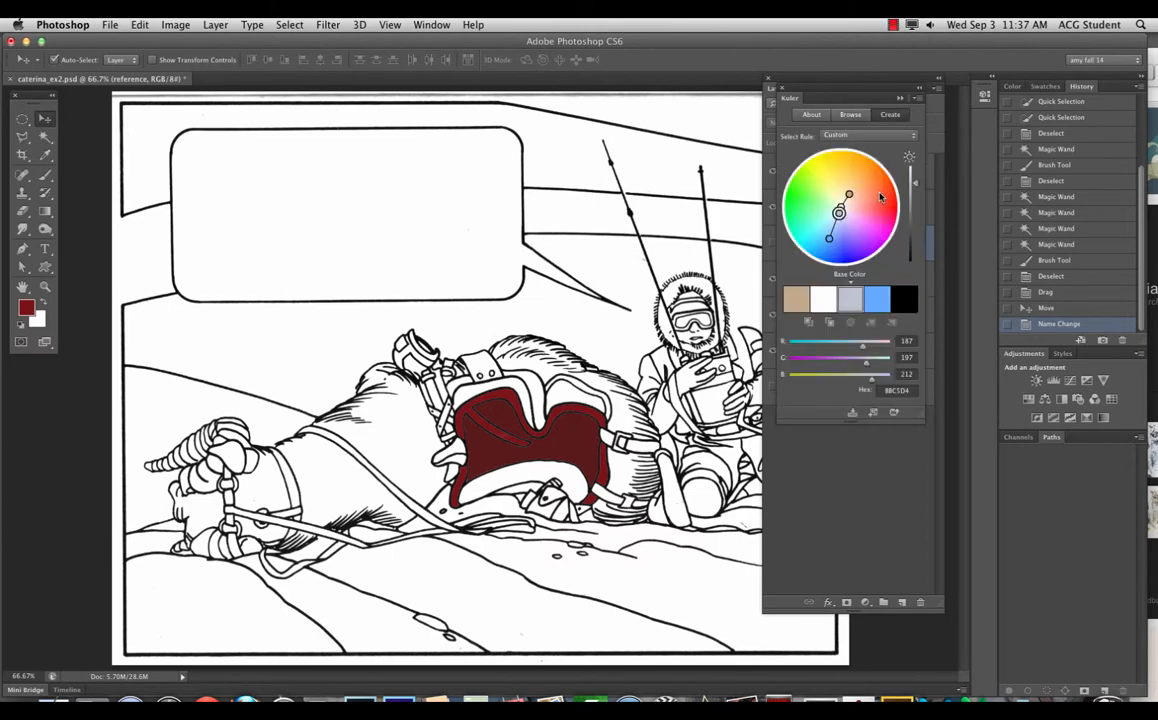
click(904, 304)
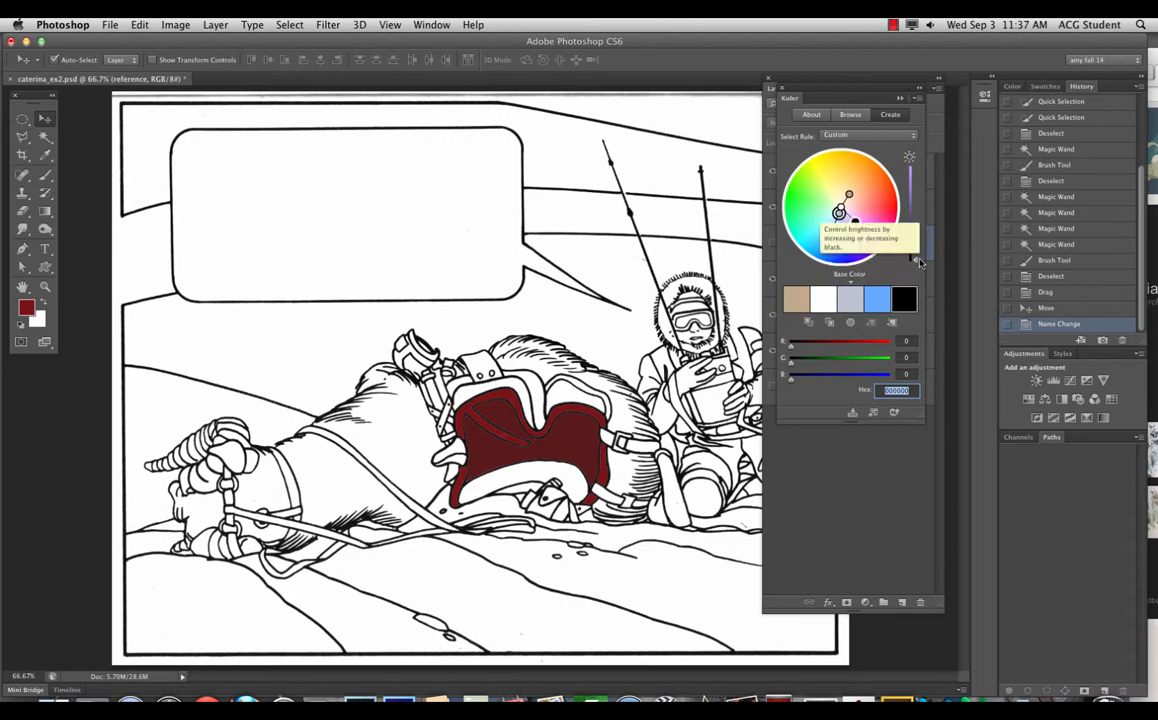
drag(914, 259, 921, 240)
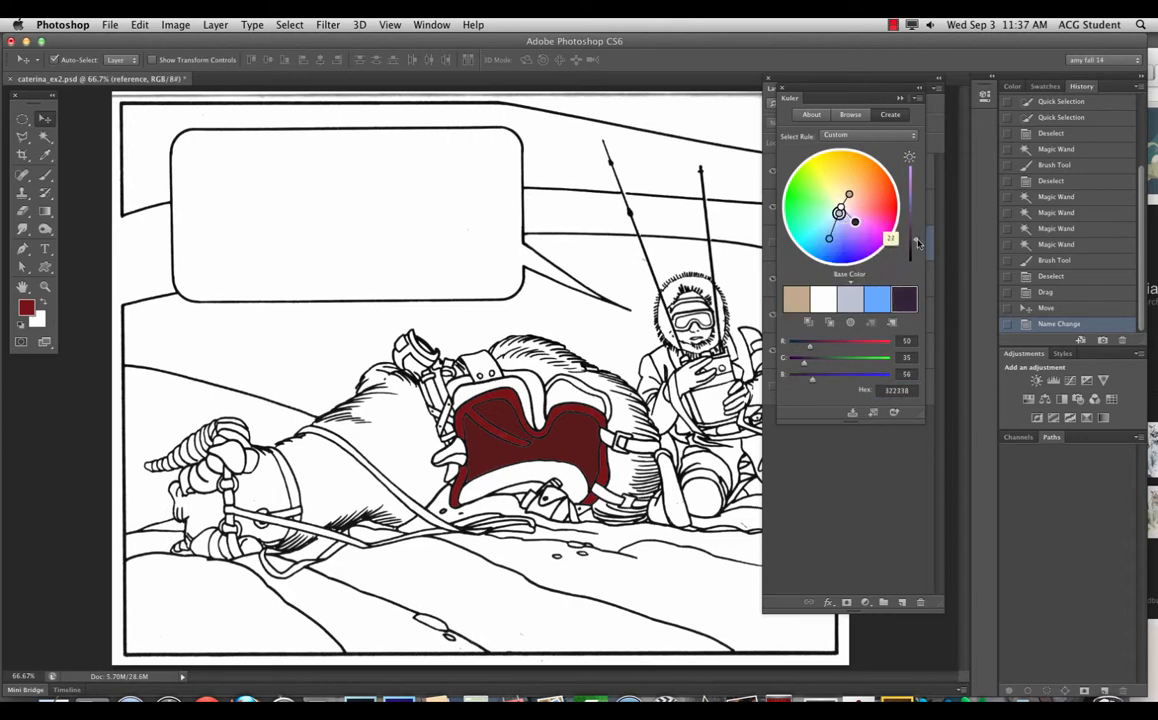
drag(853, 225, 844, 233)
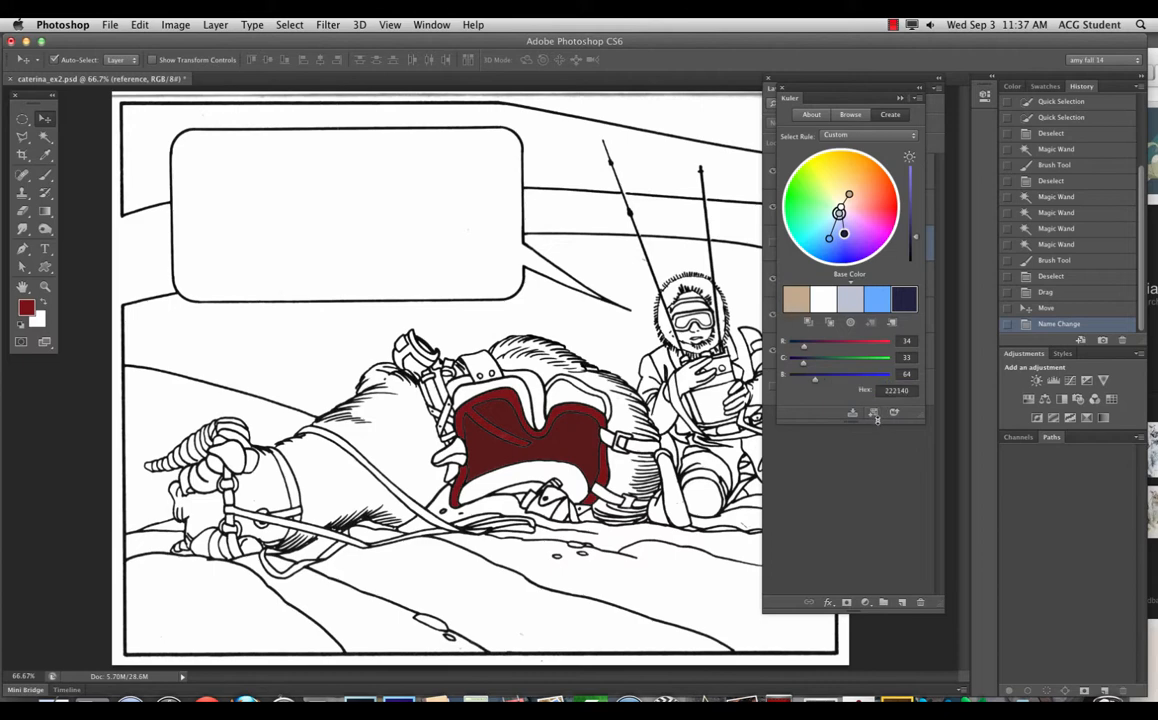
click(410, 21)
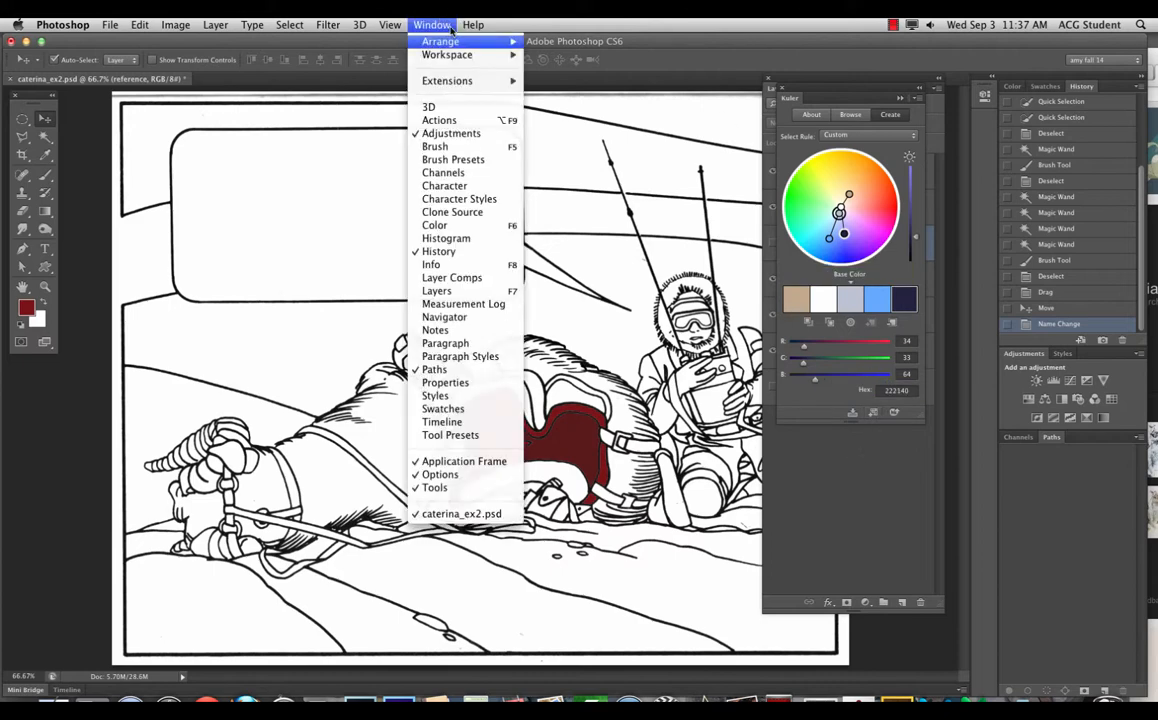
Step: Show the Swatches panel and add the HOTH theme from the hoth results to it
click(435, 408)
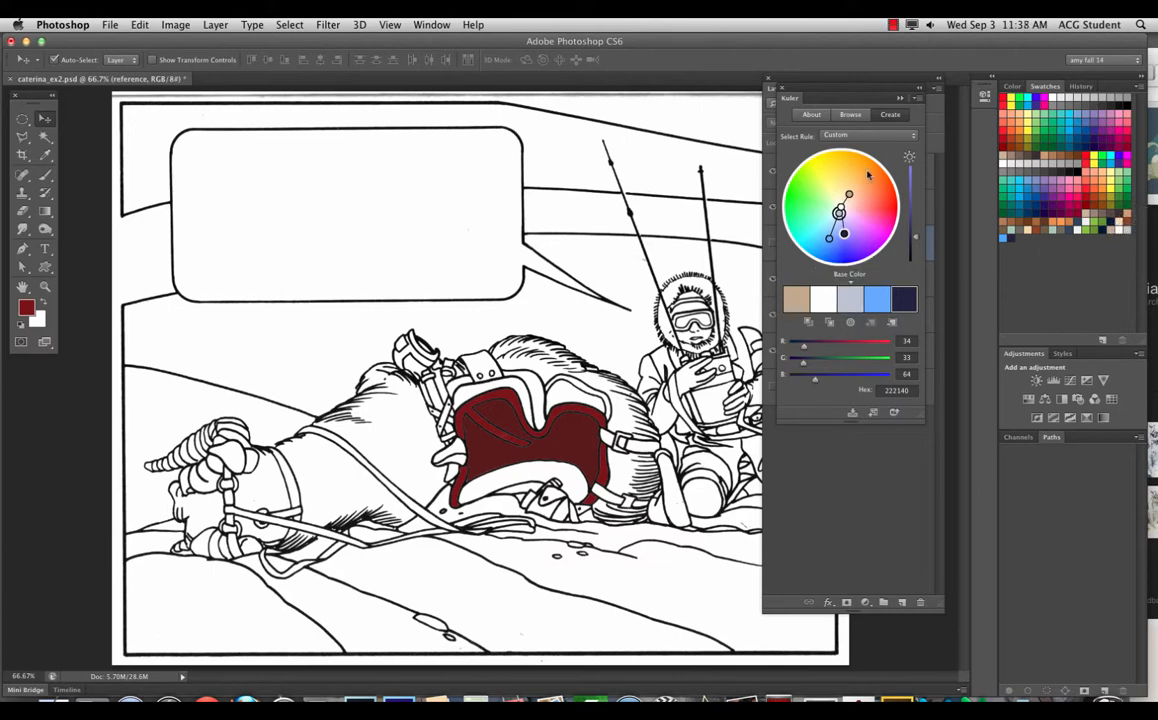
click(853, 118)
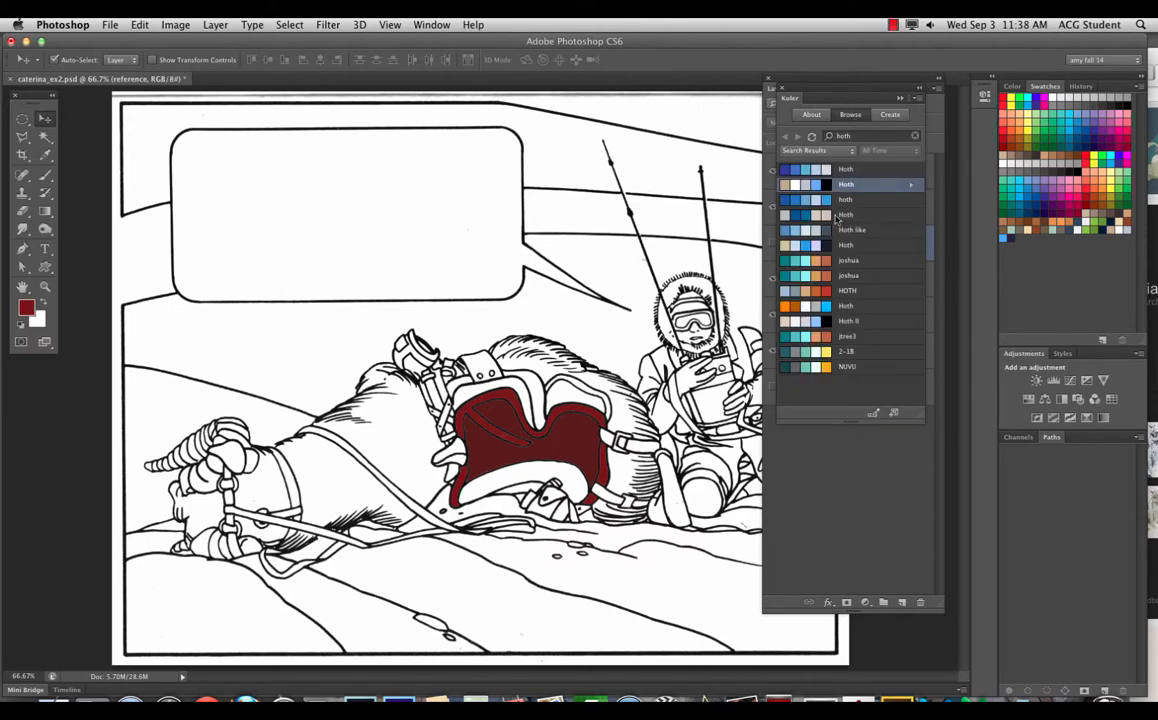
click(853, 291)
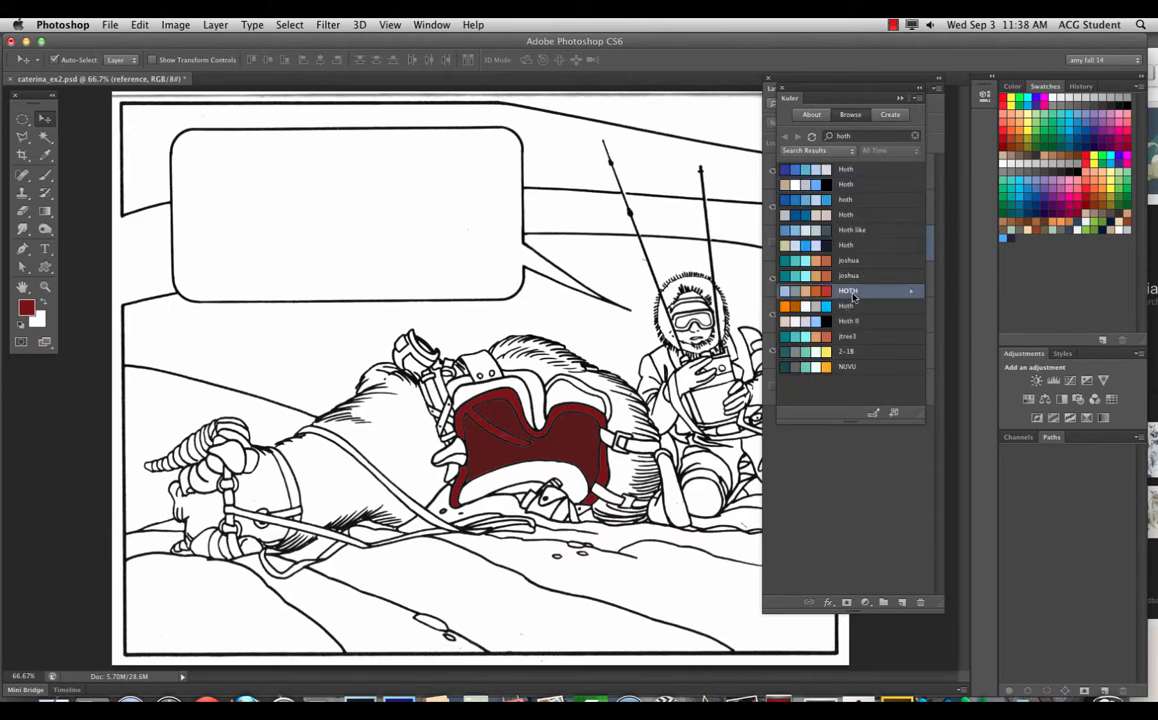
click(913, 292)
click(918, 305)
click(913, 295)
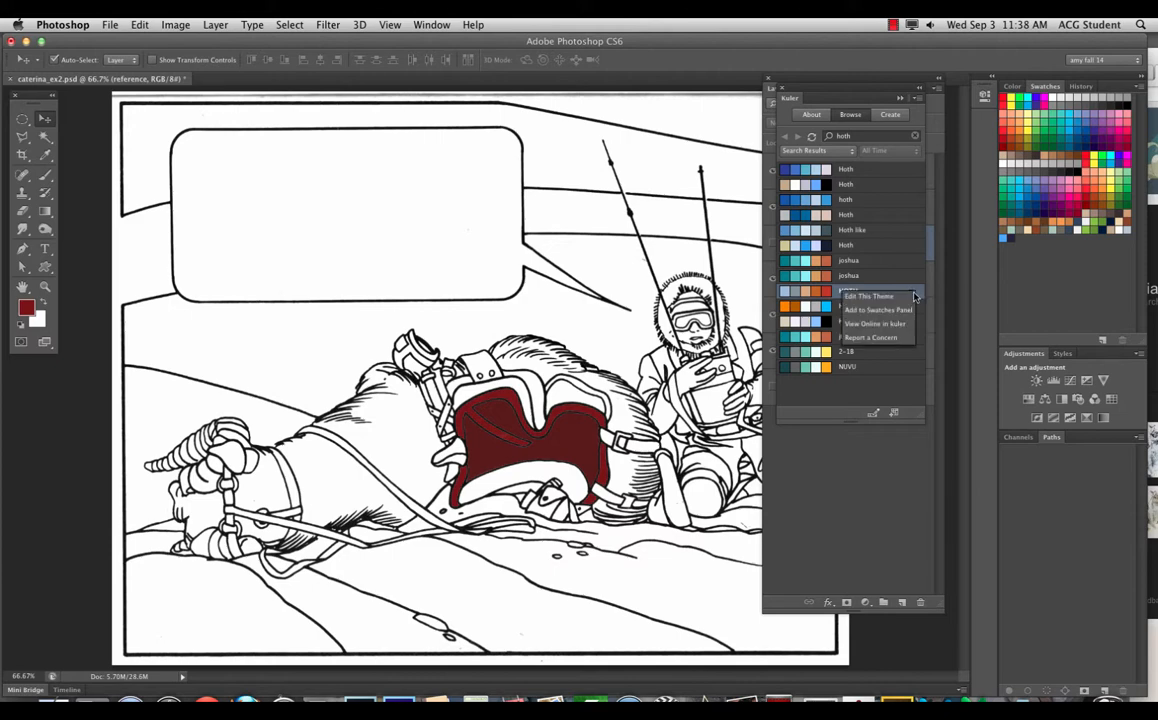
click(878, 310)
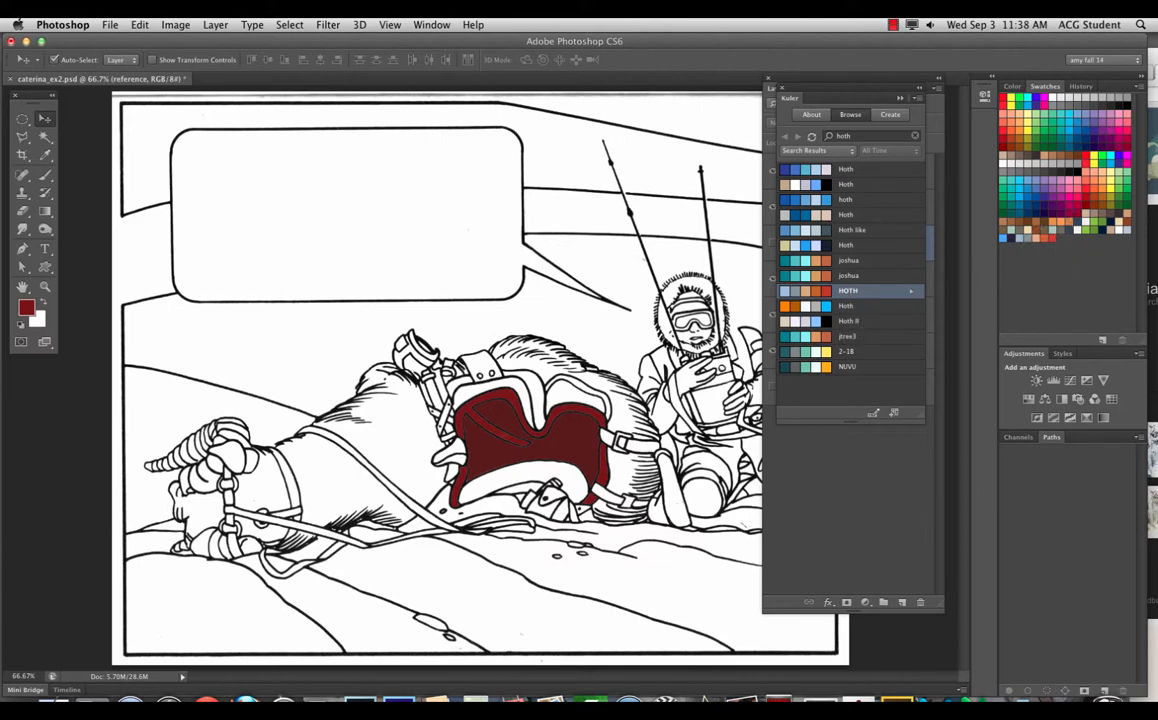
Step: Add the 'Hoth like' theme to the Swatches panel
click(879, 231)
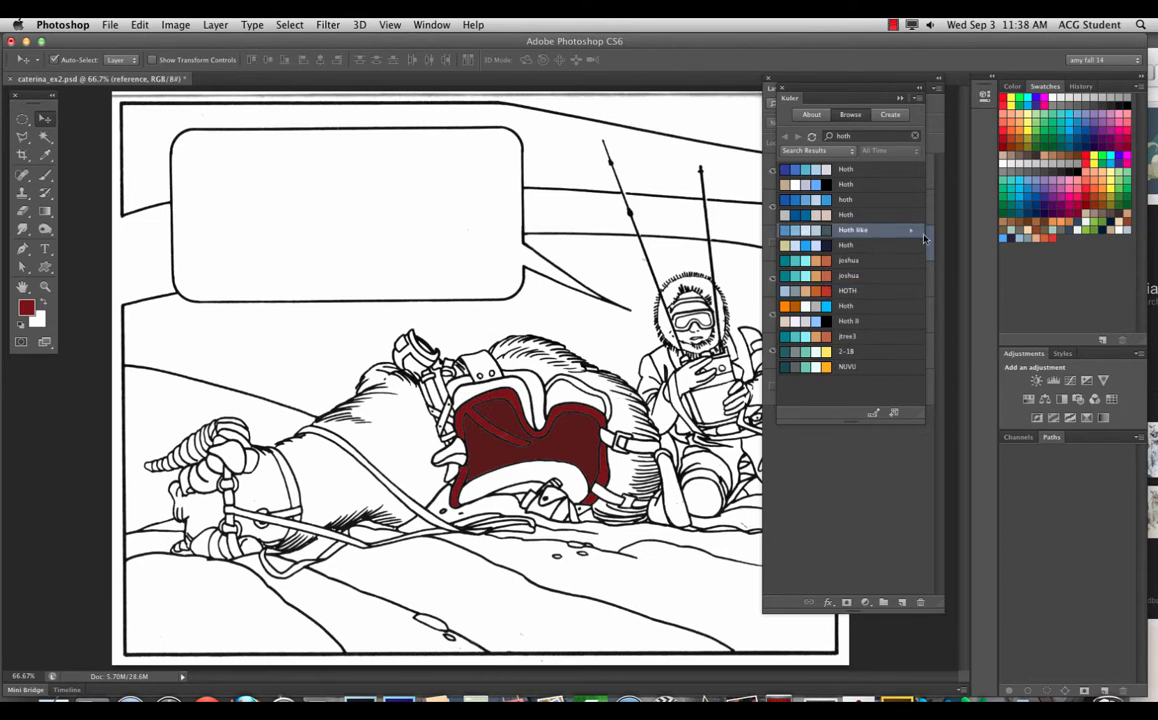
click(911, 234)
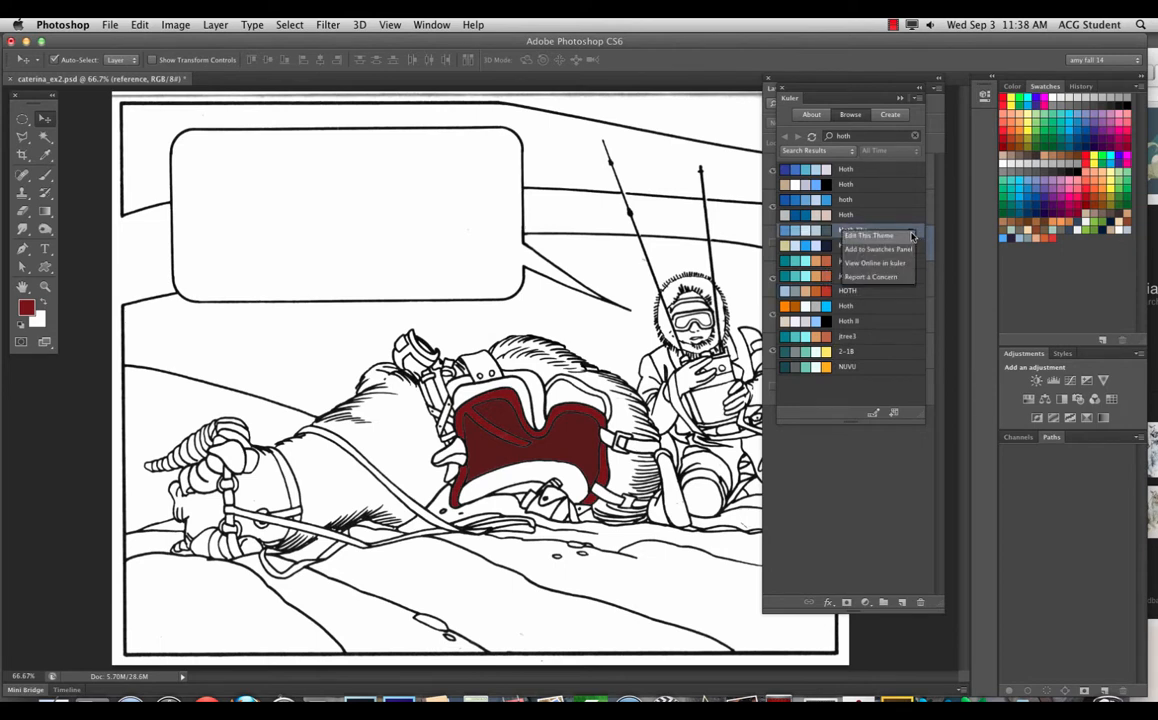
click(878, 248)
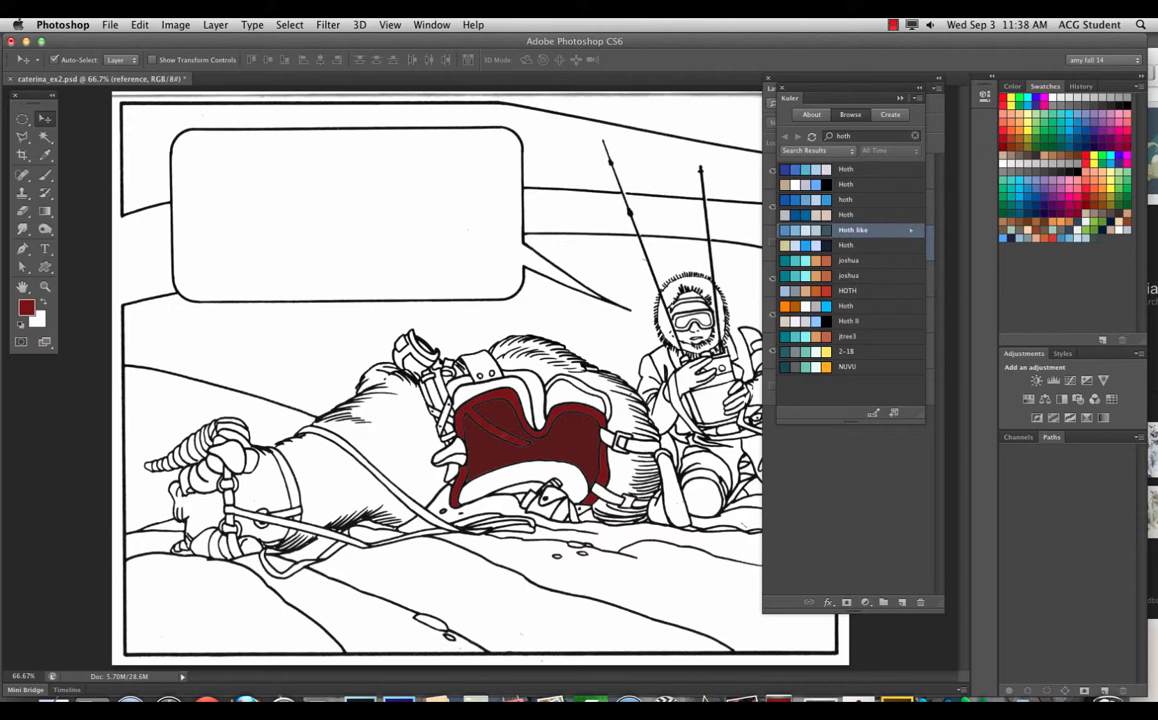
Step: Save the tauntaun rider photo from Firefox to the Desktop as Luketauntaun.jpg
click(245, 705)
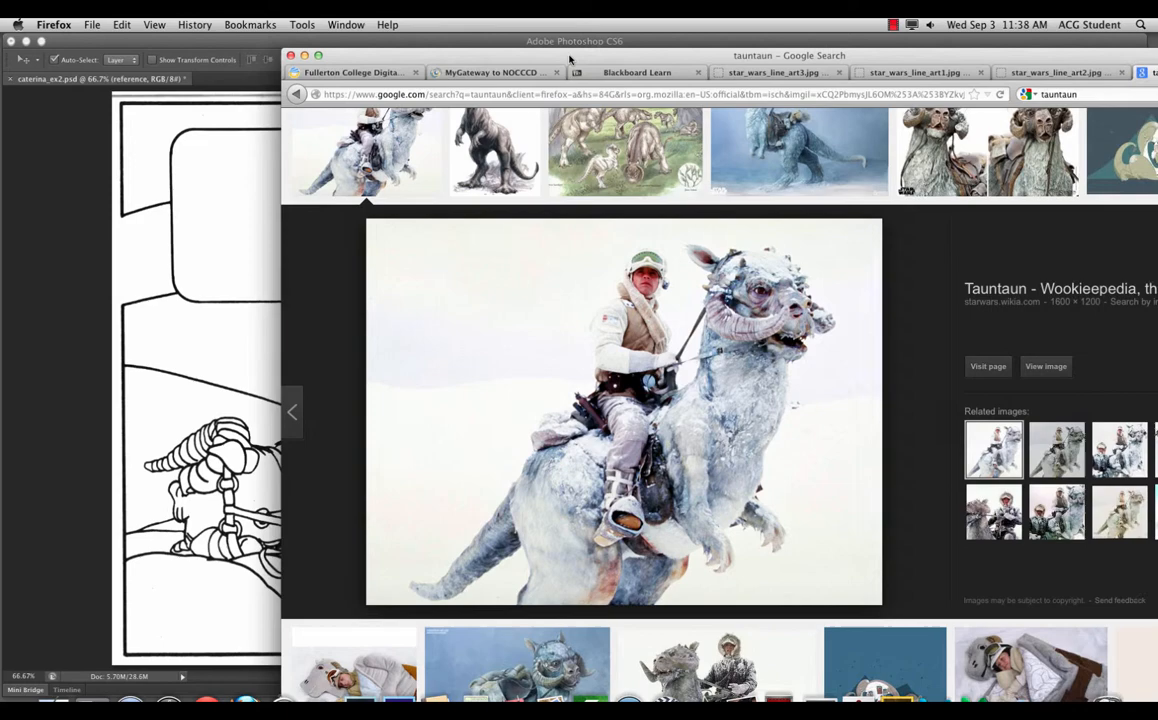
drag(570, 58, 295, 43)
right_click(242, 358)
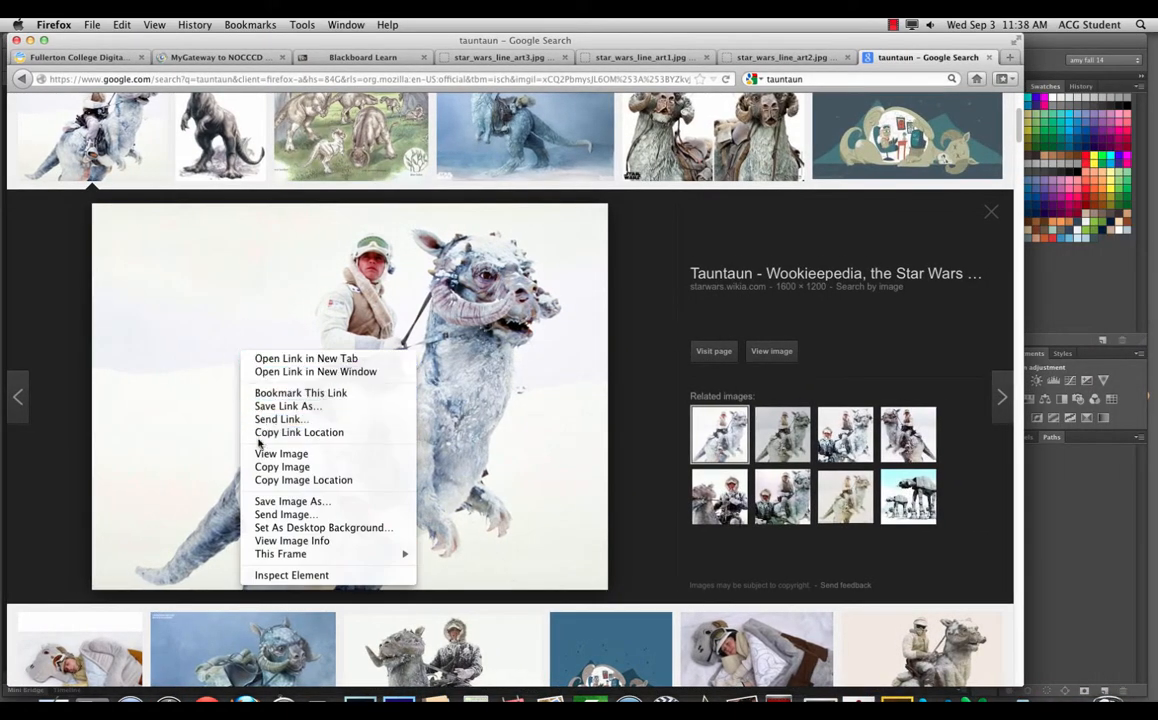
click(262, 501)
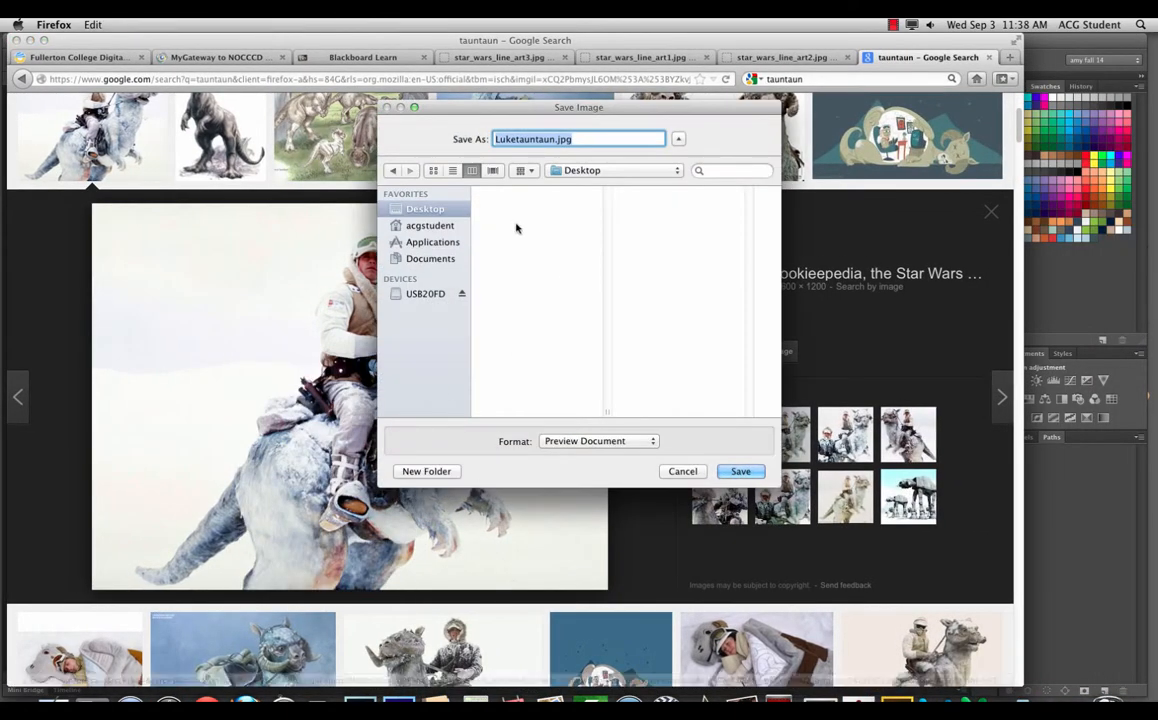
click(741, 471)
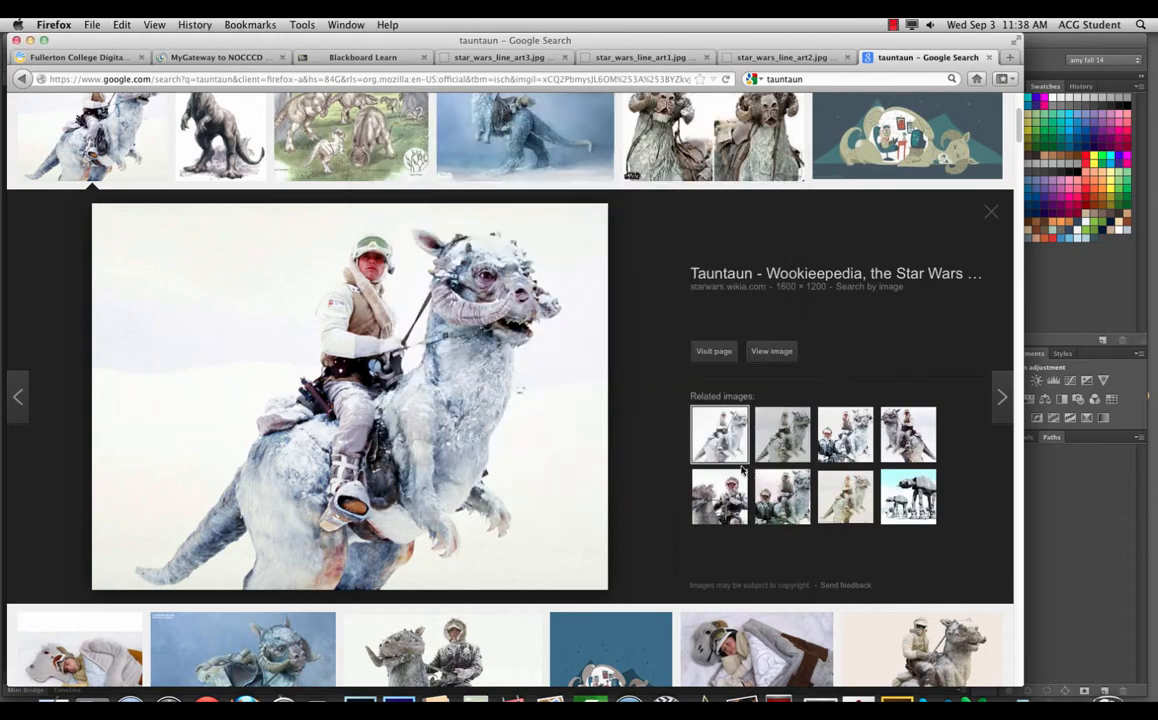
drag(731, 39, 770, 54)
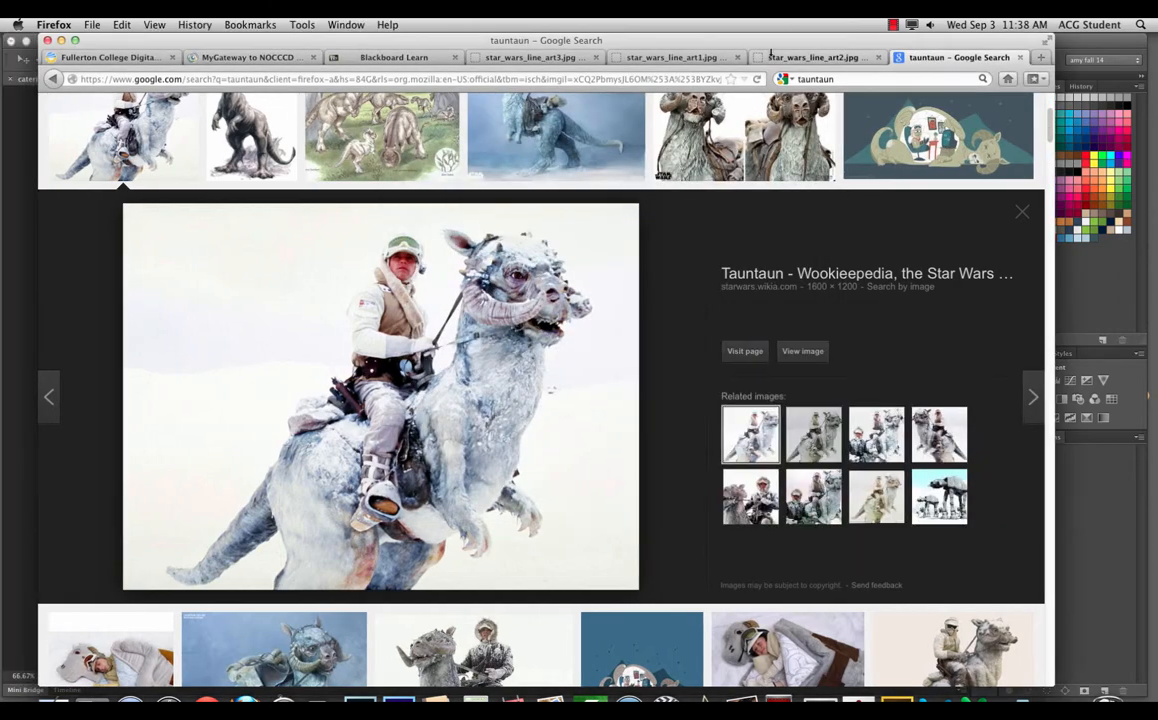
click(626, 78)
Step: Reach the Adobe Kuler colour-wheel site via kuler.com and a Google search for 'kuler'
text(kuler)
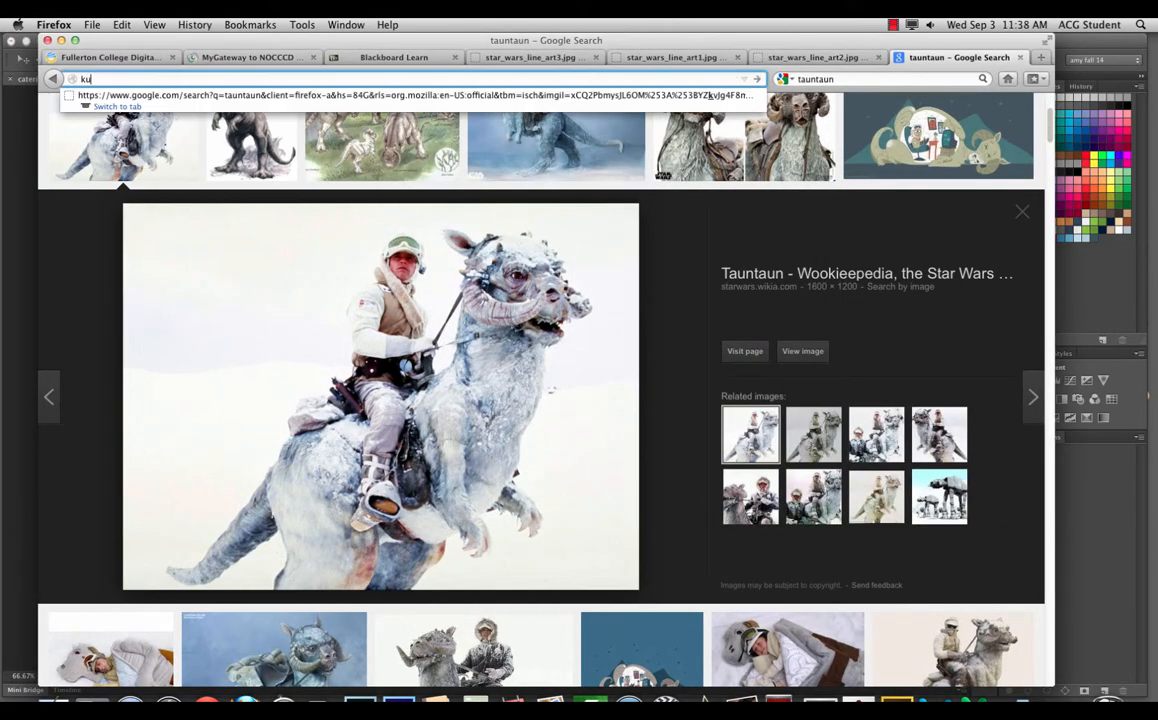
text(.com)
key(Return)
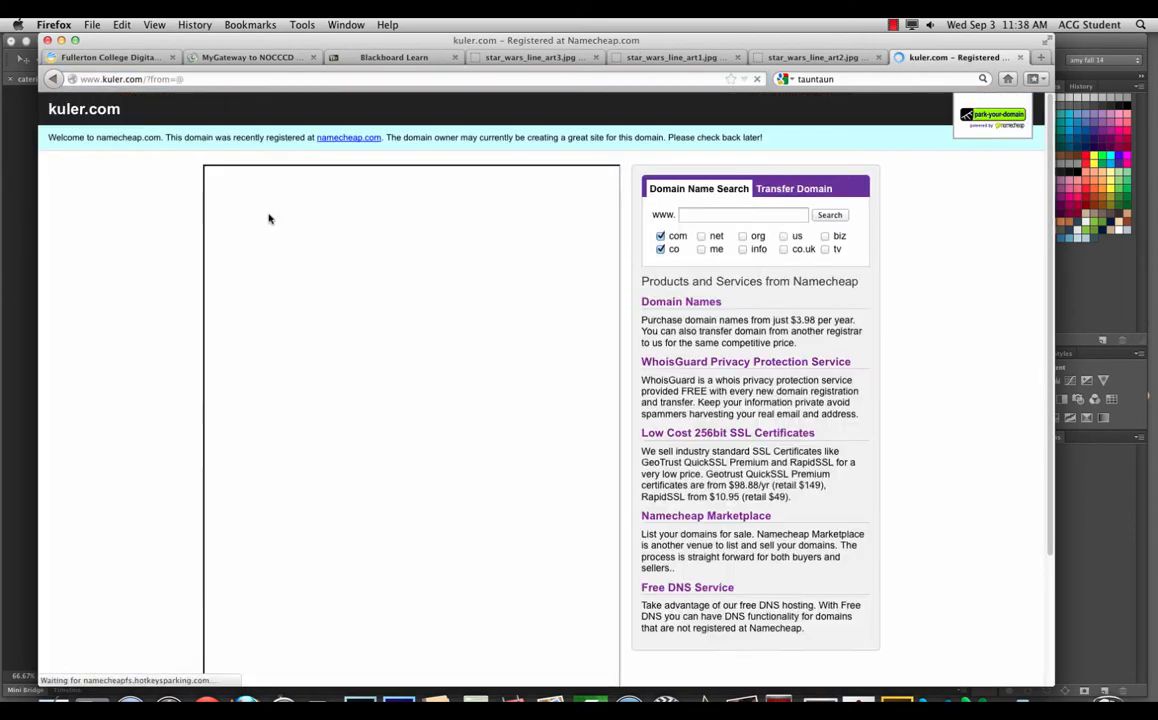
click(175, 79)
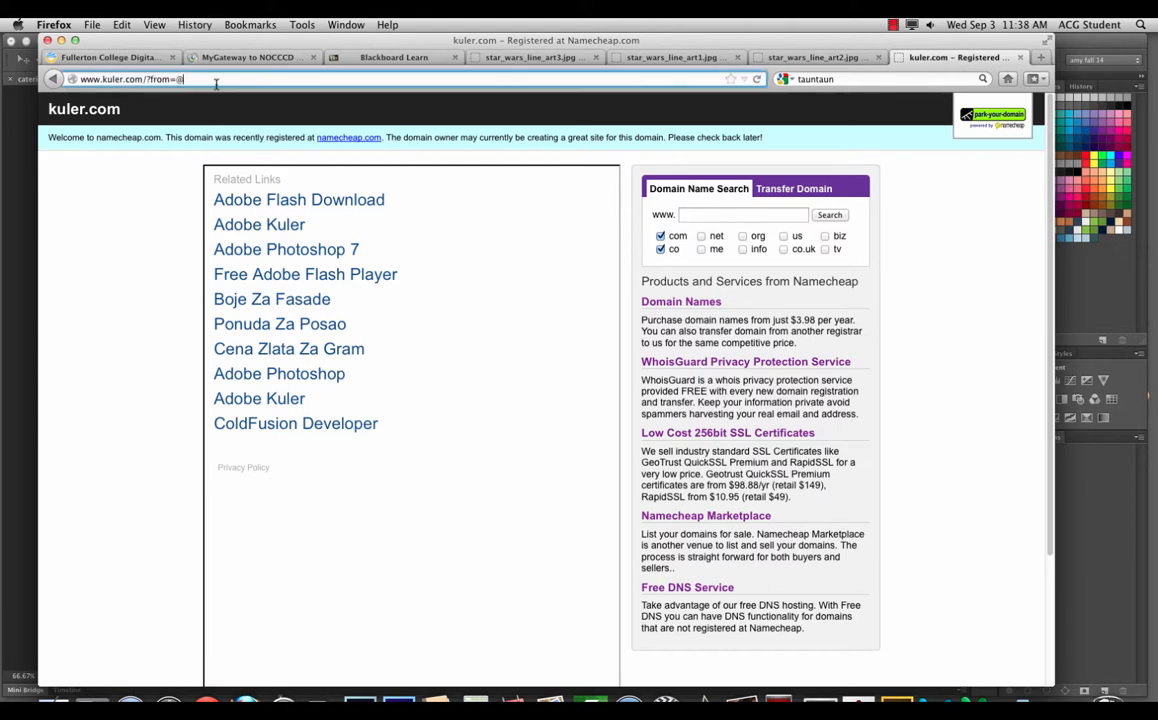
text(good)
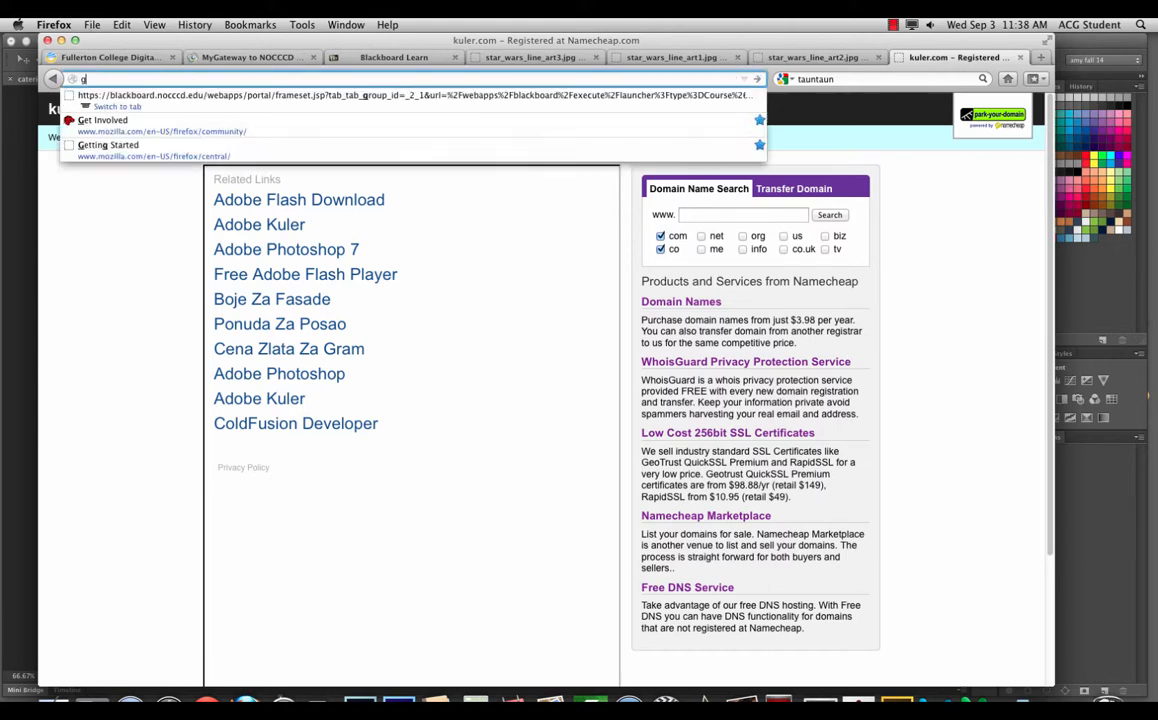
key(Return)
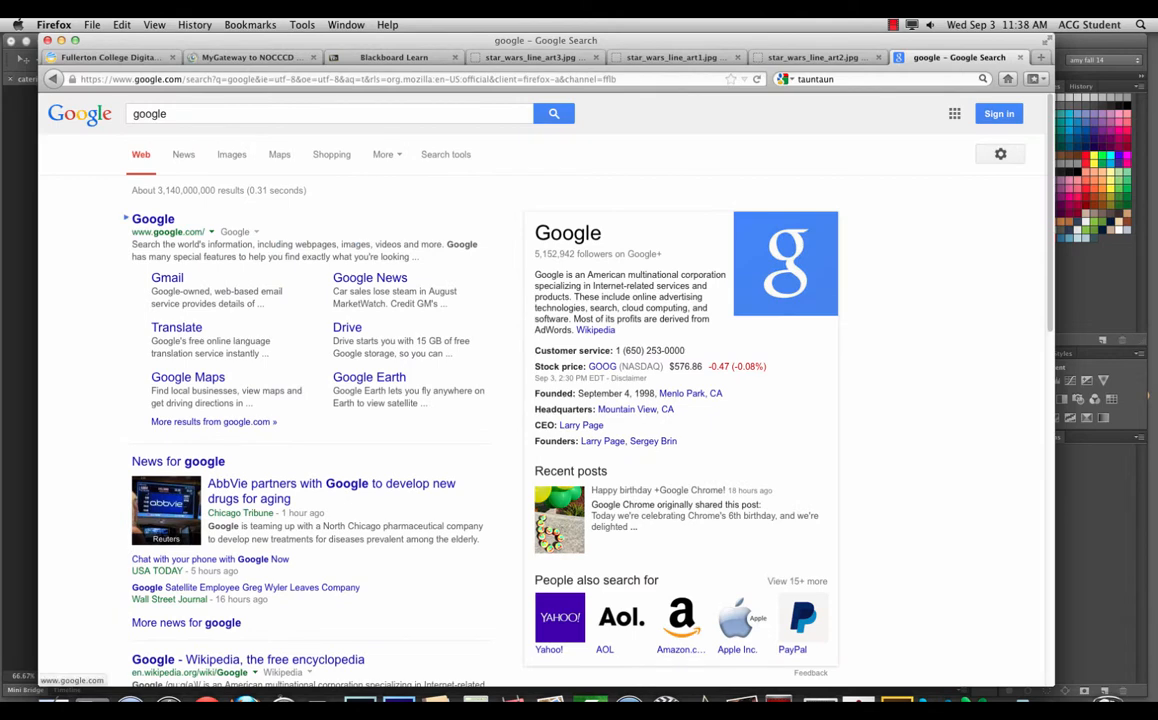
click(181, 116)
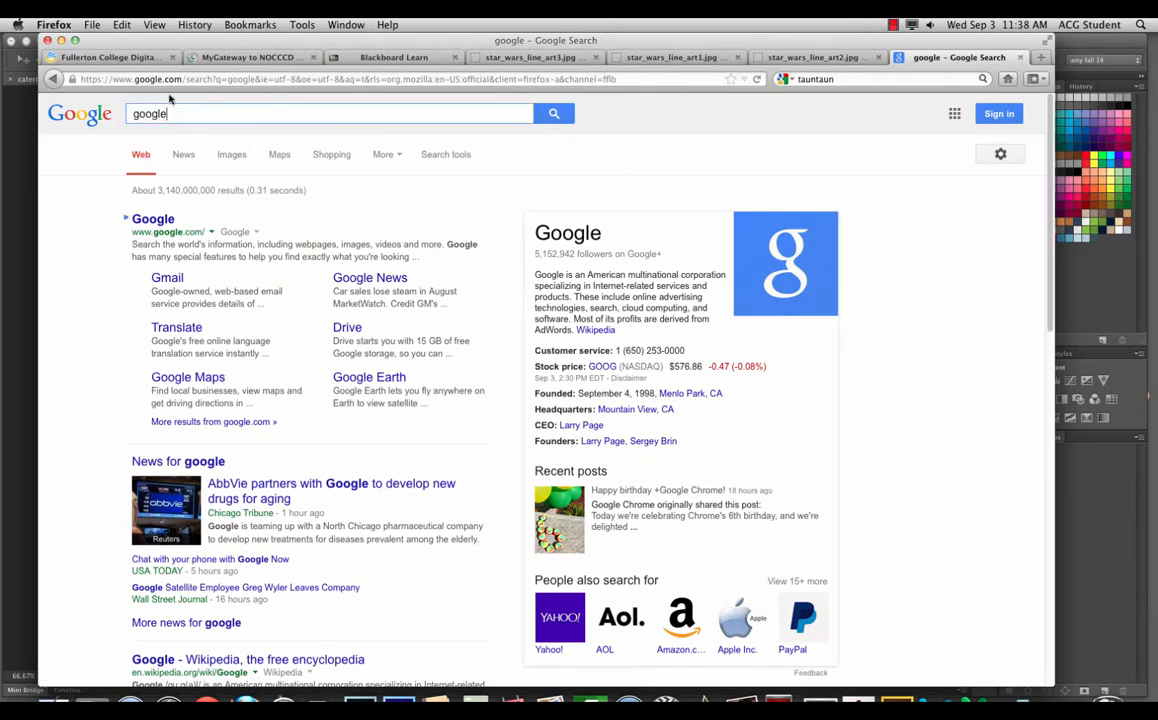
key(super+a)
text(kuler)
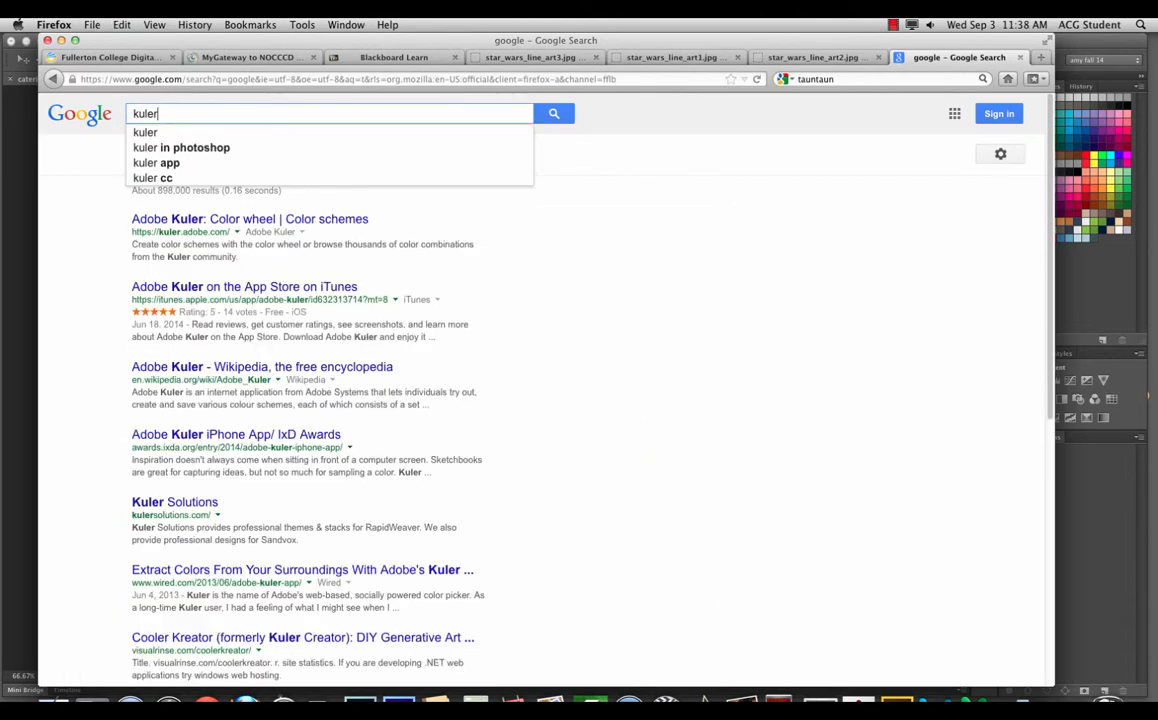
key(Down)
key(Down)
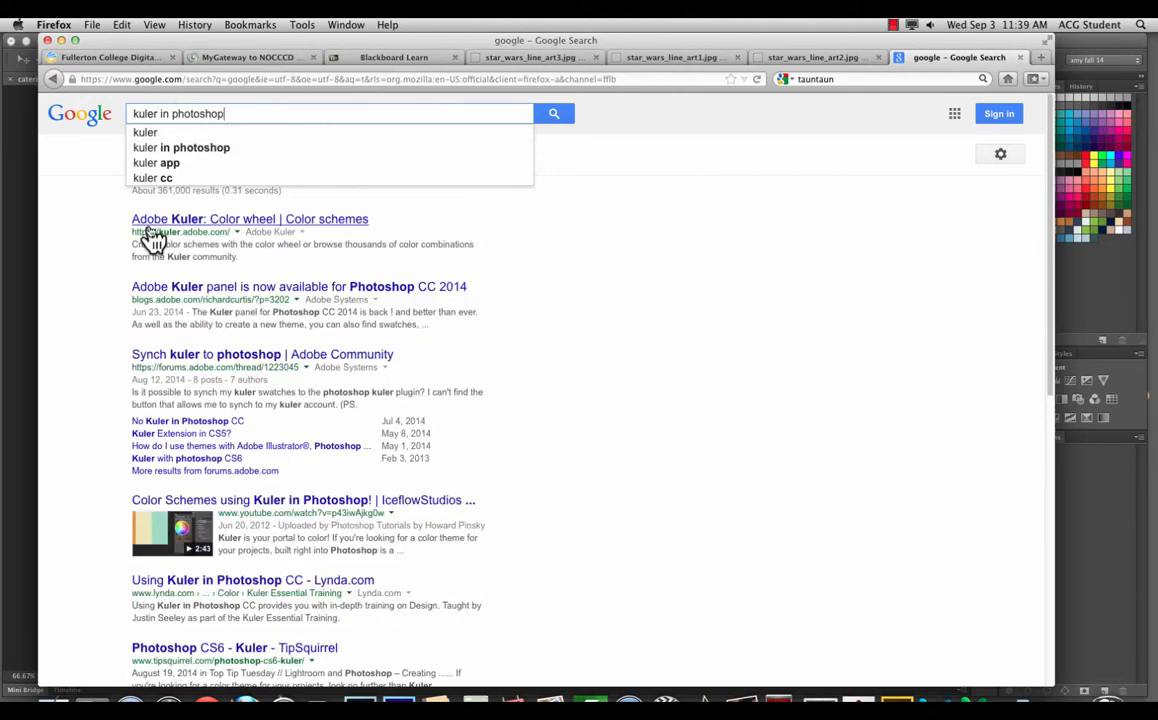
click(185, 221)
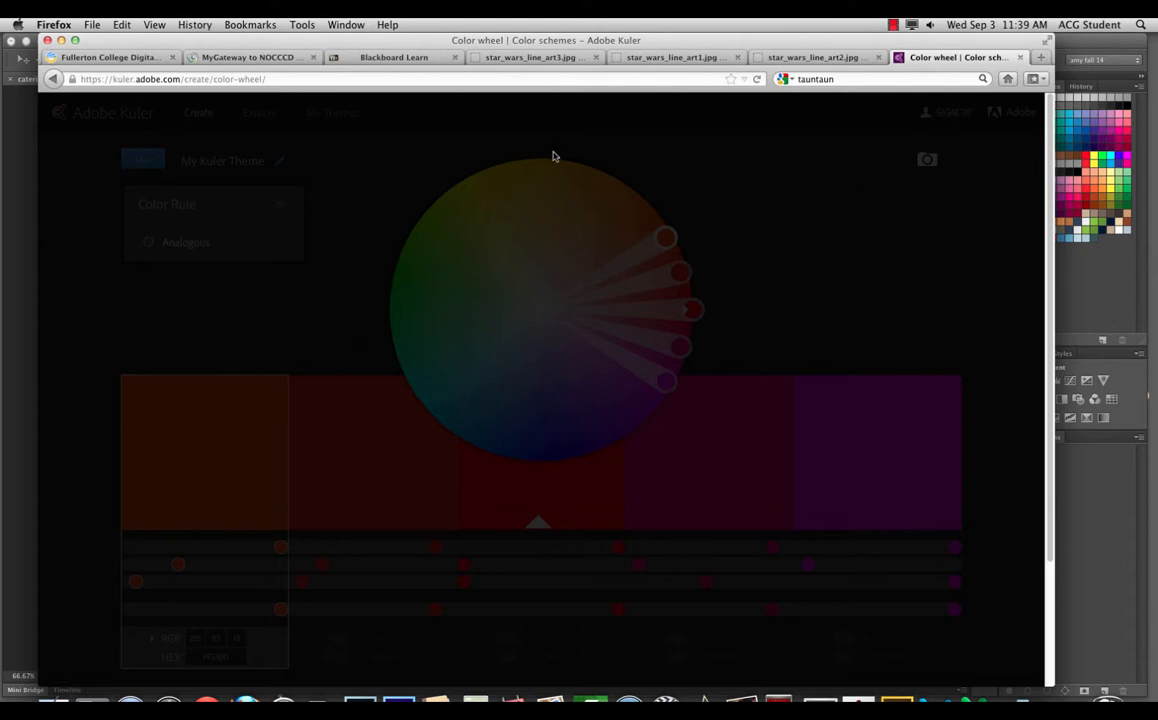
Step: Reload the Kuler page, copy its address, and launch Google Chrome
click(756, 79)
click(756, 79)
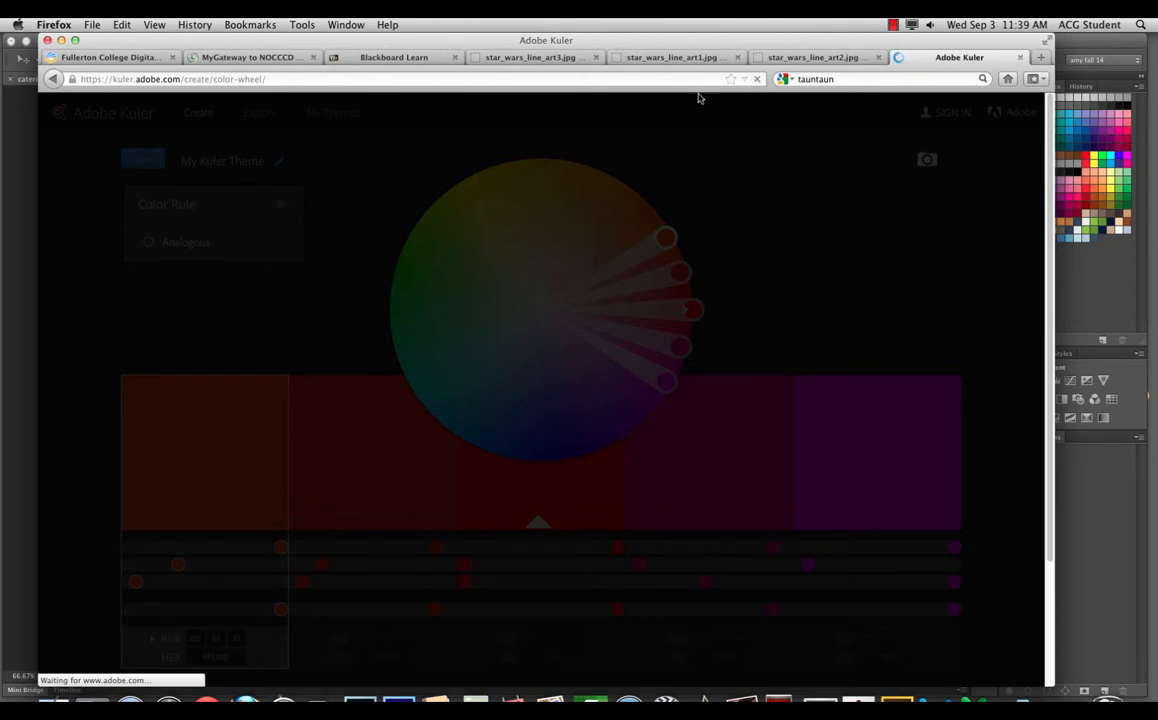
click(301, 77)
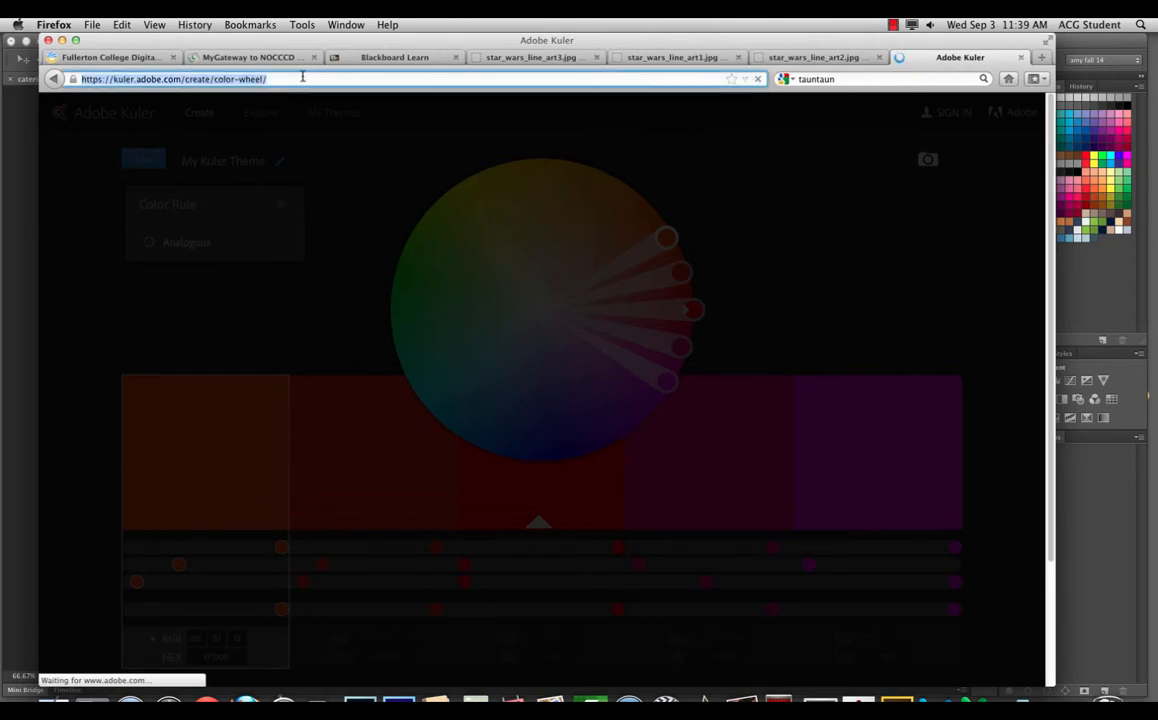
key(super+c)
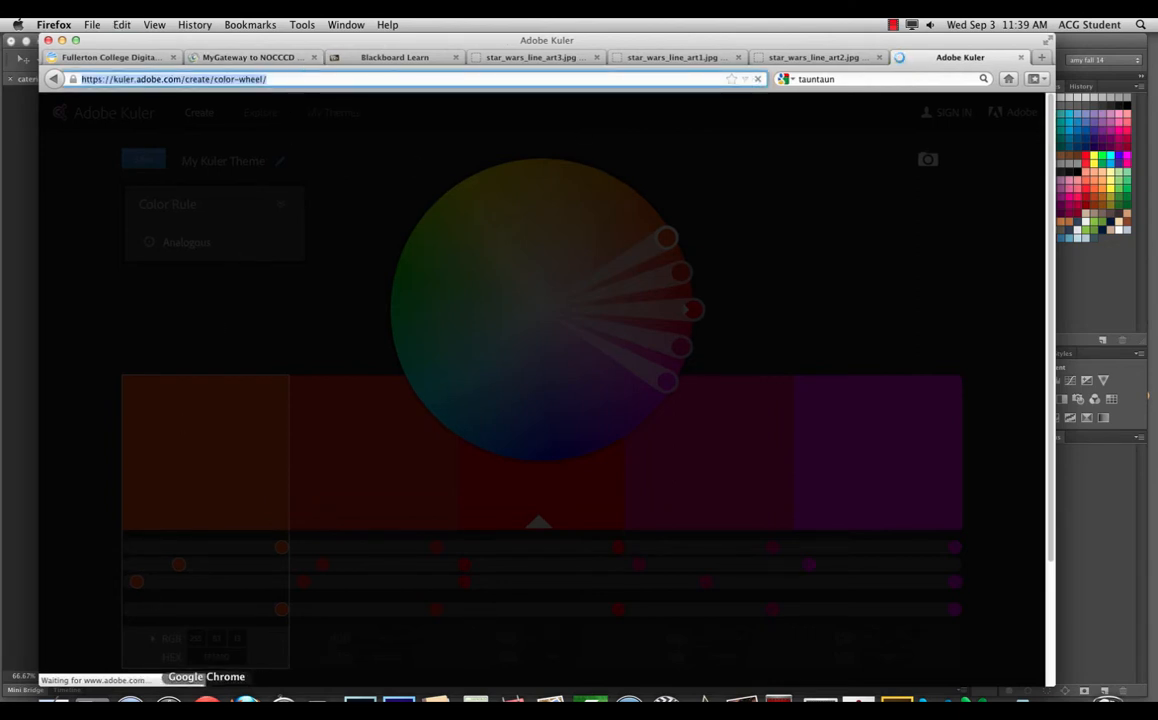
click(207, 703)
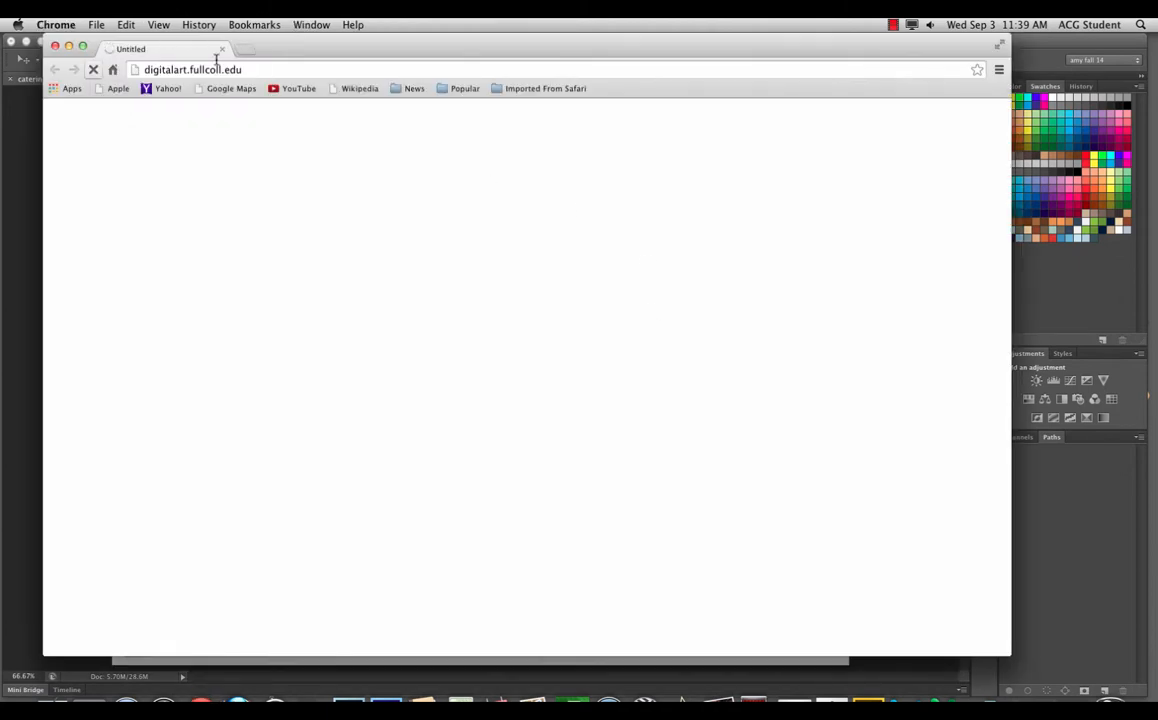
Step: Paste the Kuler colour-wheel address into Chrome, load it, then go to the Adobe ID sign-in
click(249, 69)
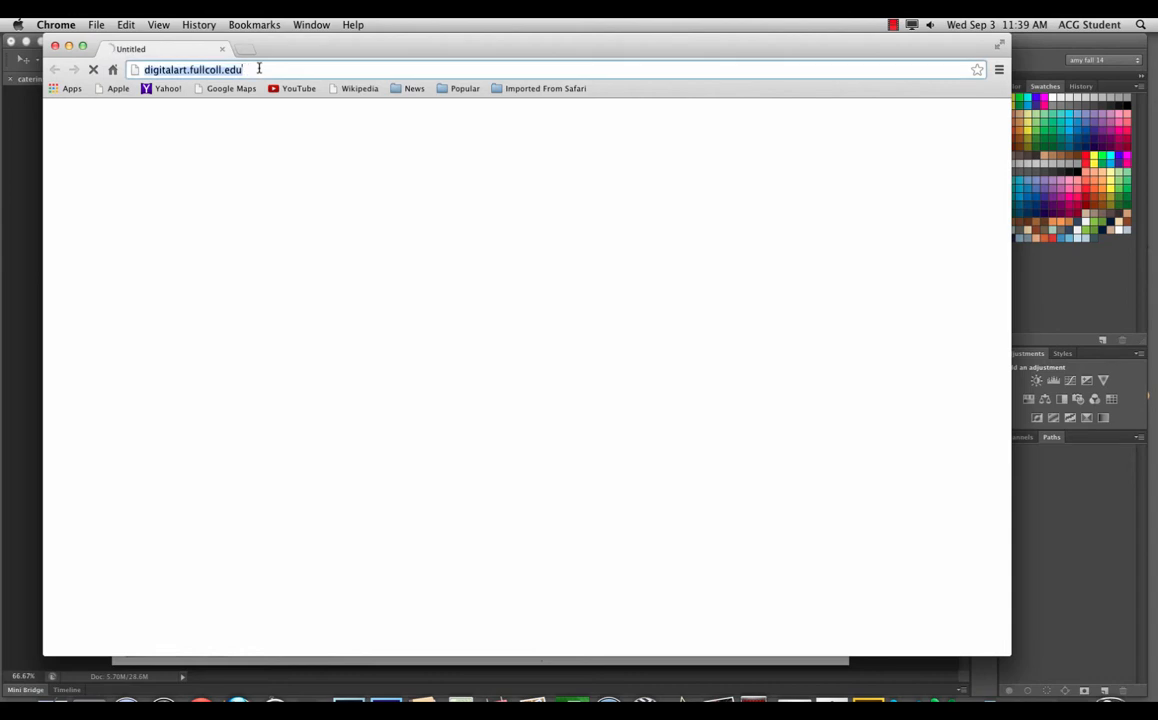
click(260, 69)
drag(264, 69, 85, 55)
key(super+v)
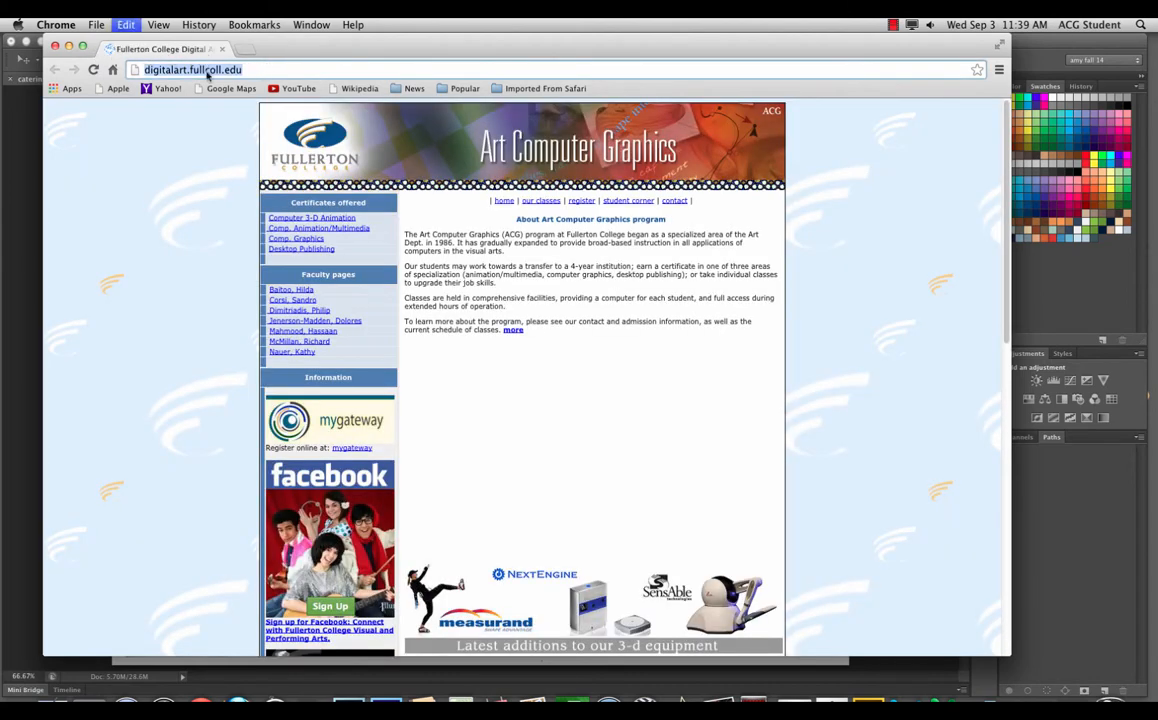
key(Return)
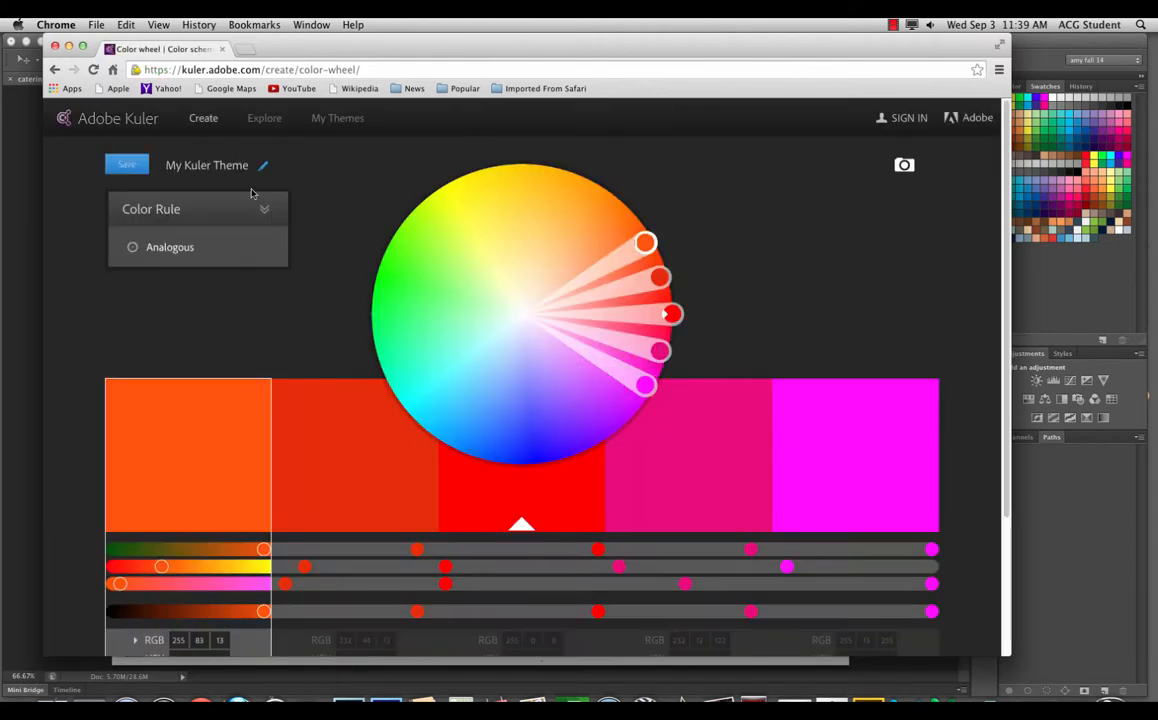
click(904, 120)
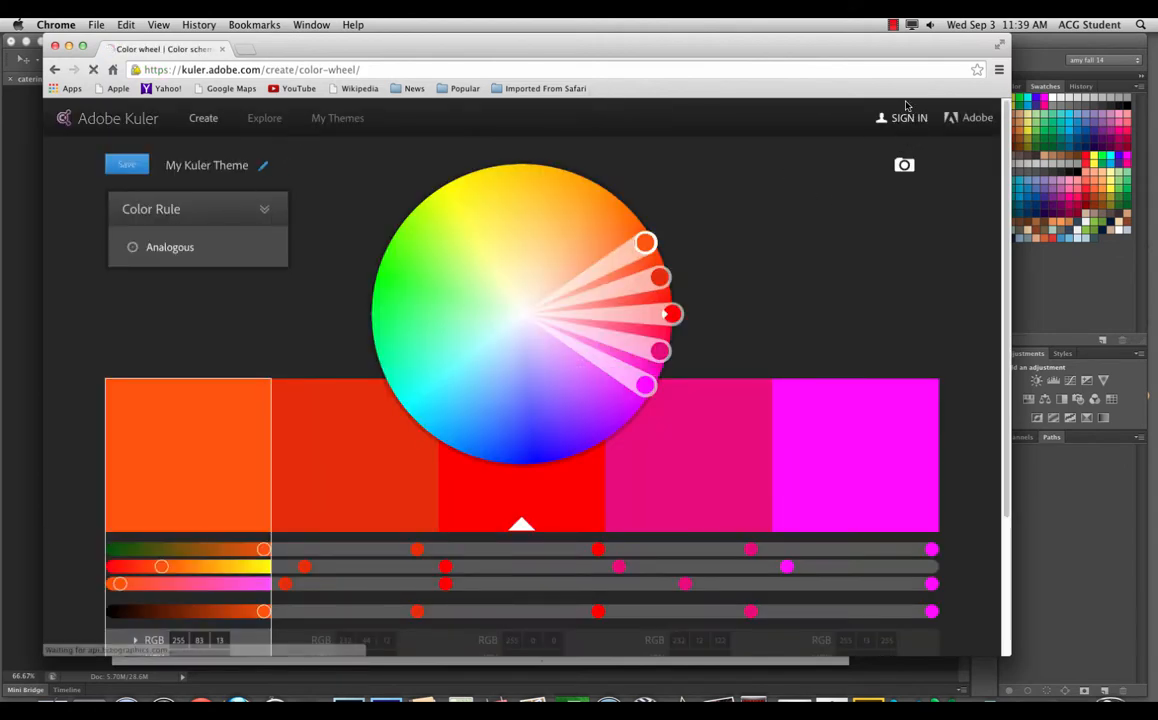
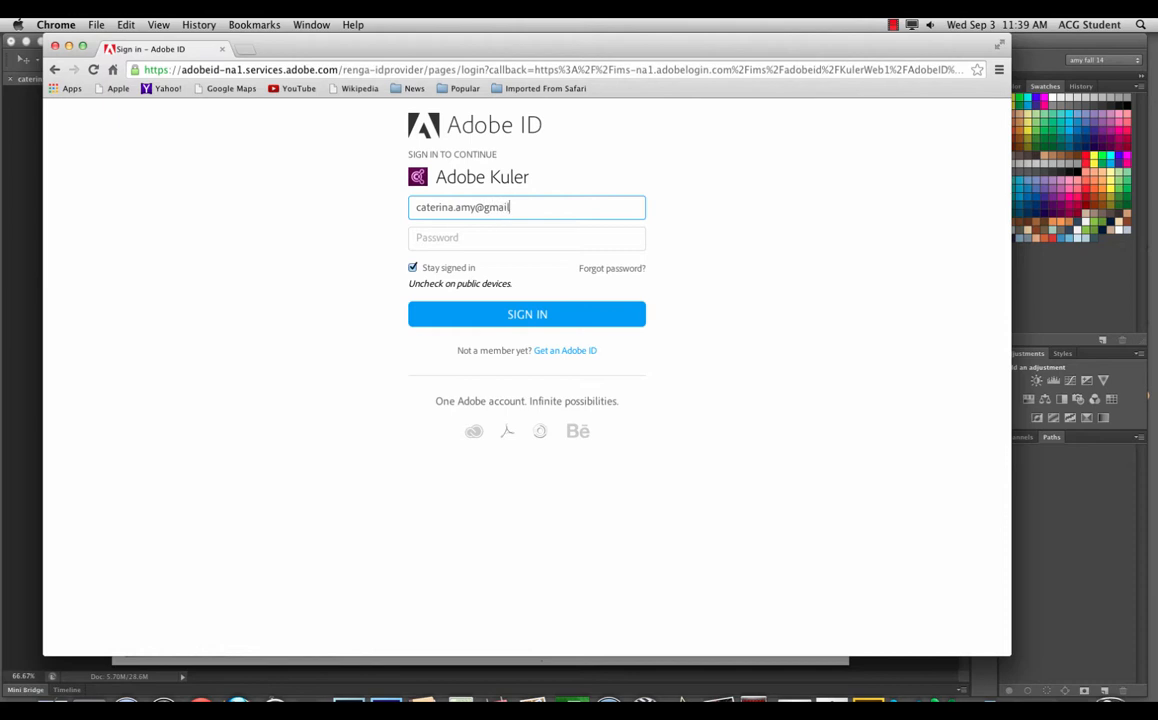
Step: Sign in to Kuler with the Adobe ID e-mail and account password
key(Tab)
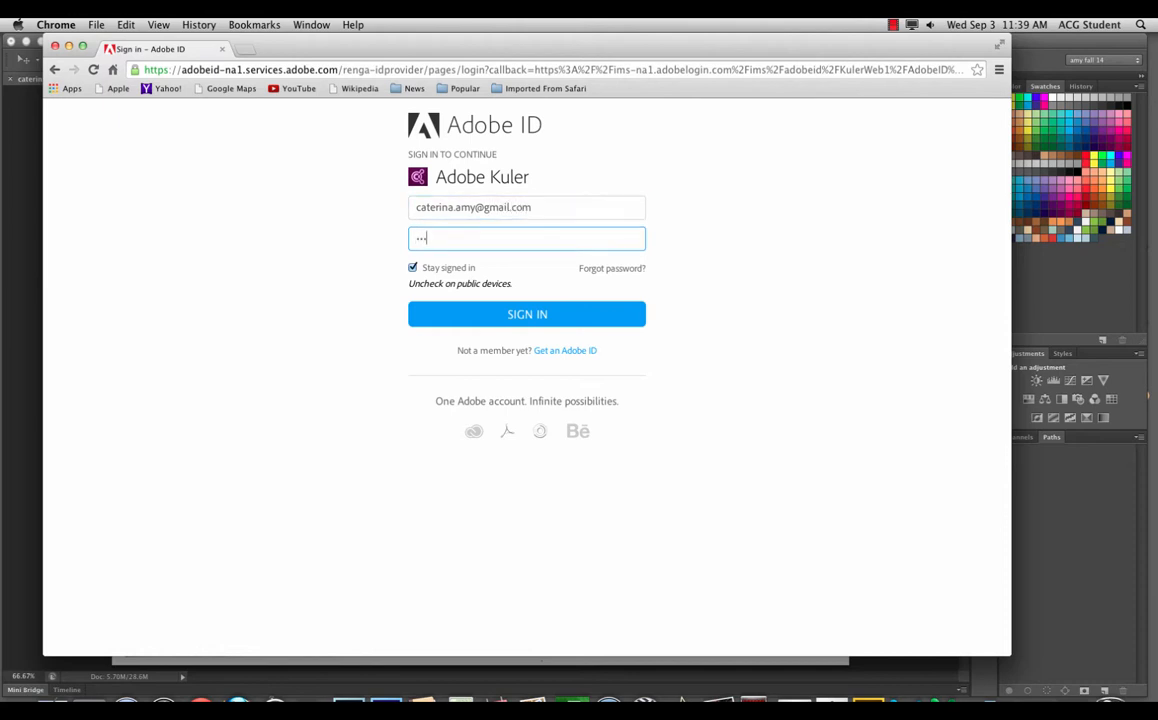
key(Return)
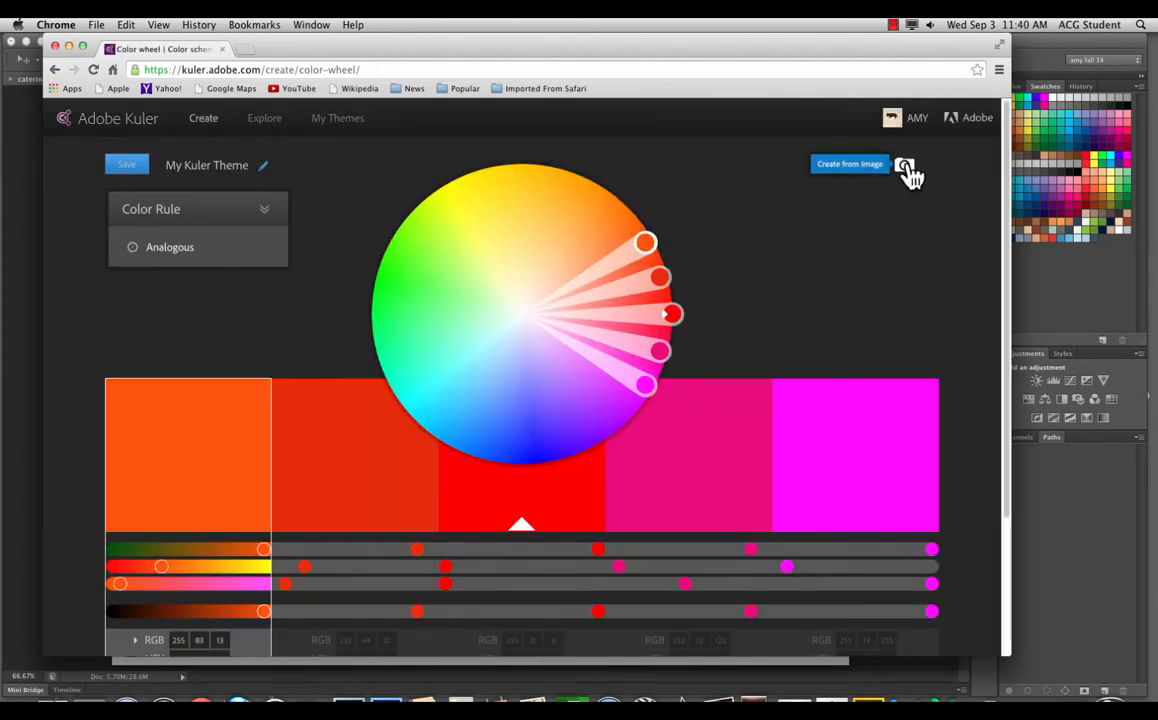
Step: Start a new Kuler theme from the Desktop photo Luketauntaun.jpg
click(906, 168)
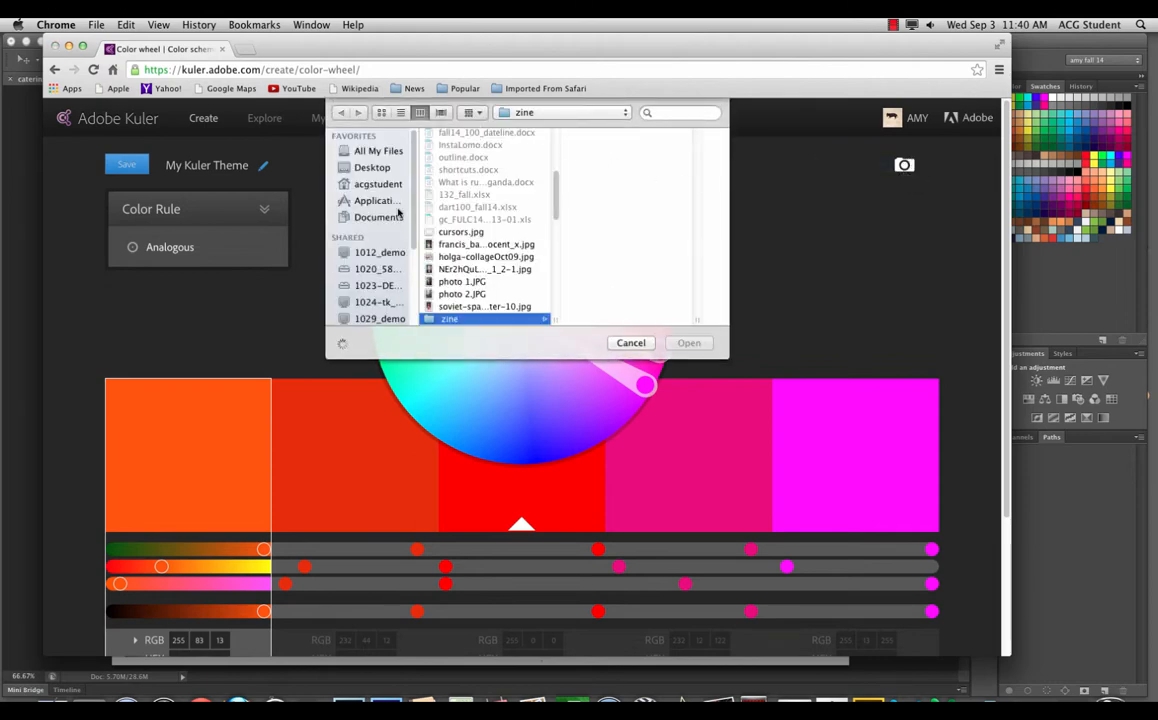
click(370, 168)
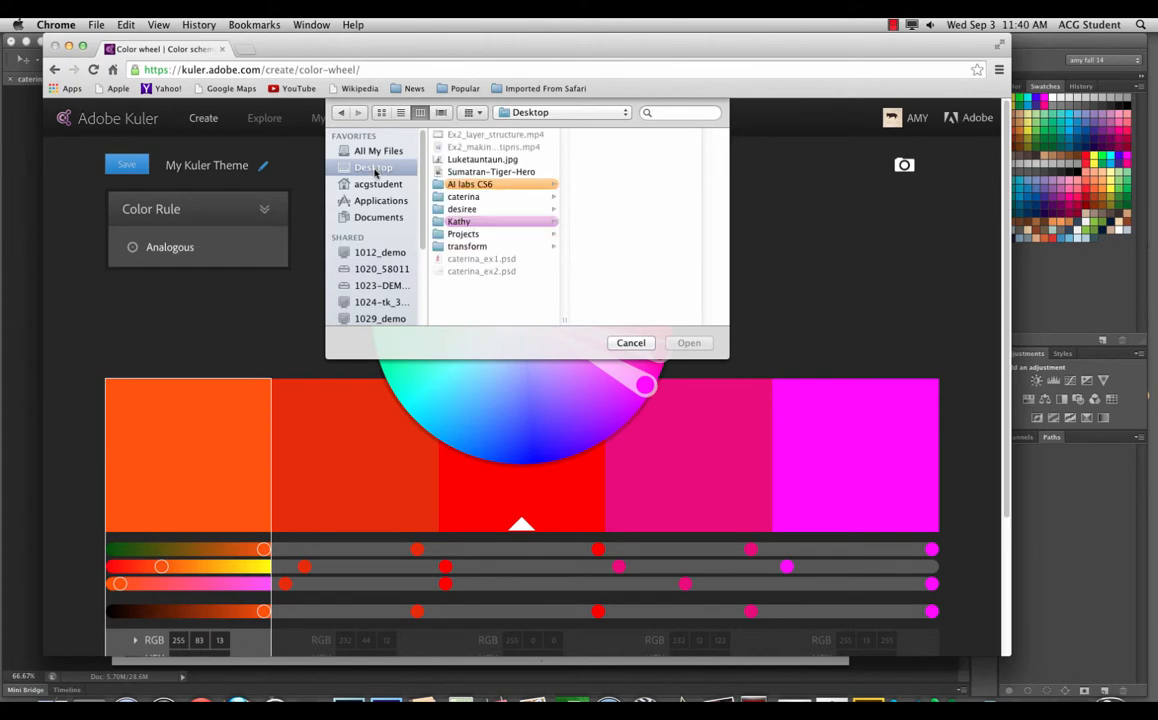
click(474, 160)
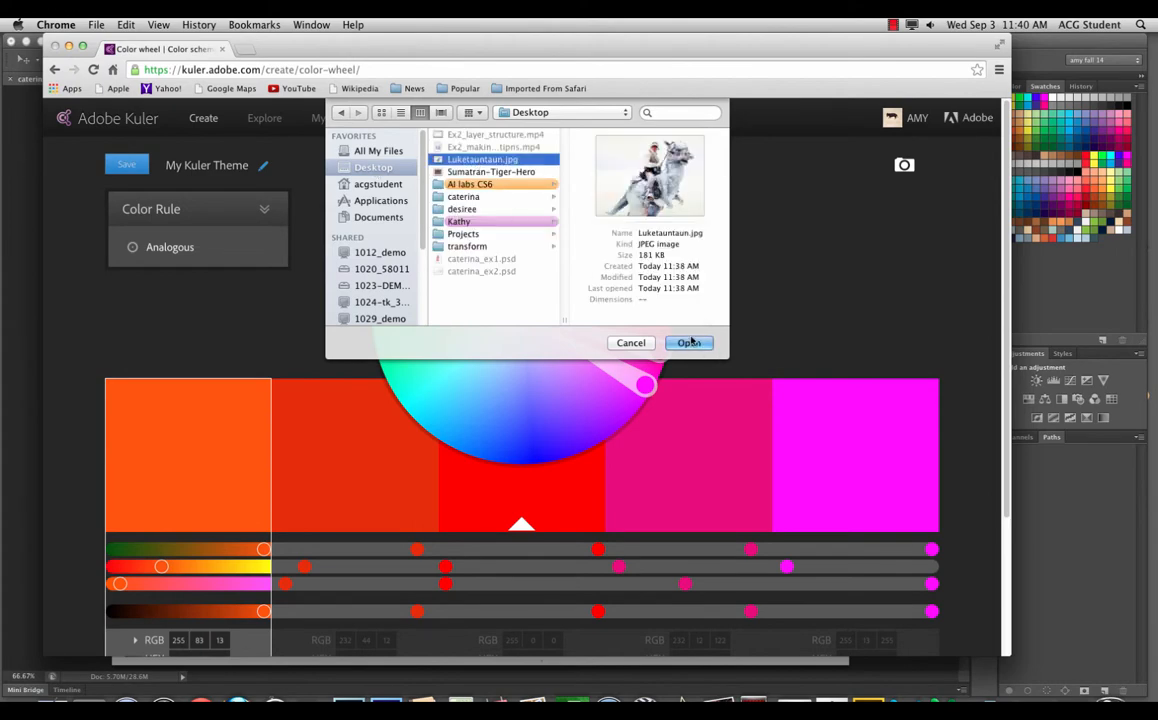
click(697, 340)
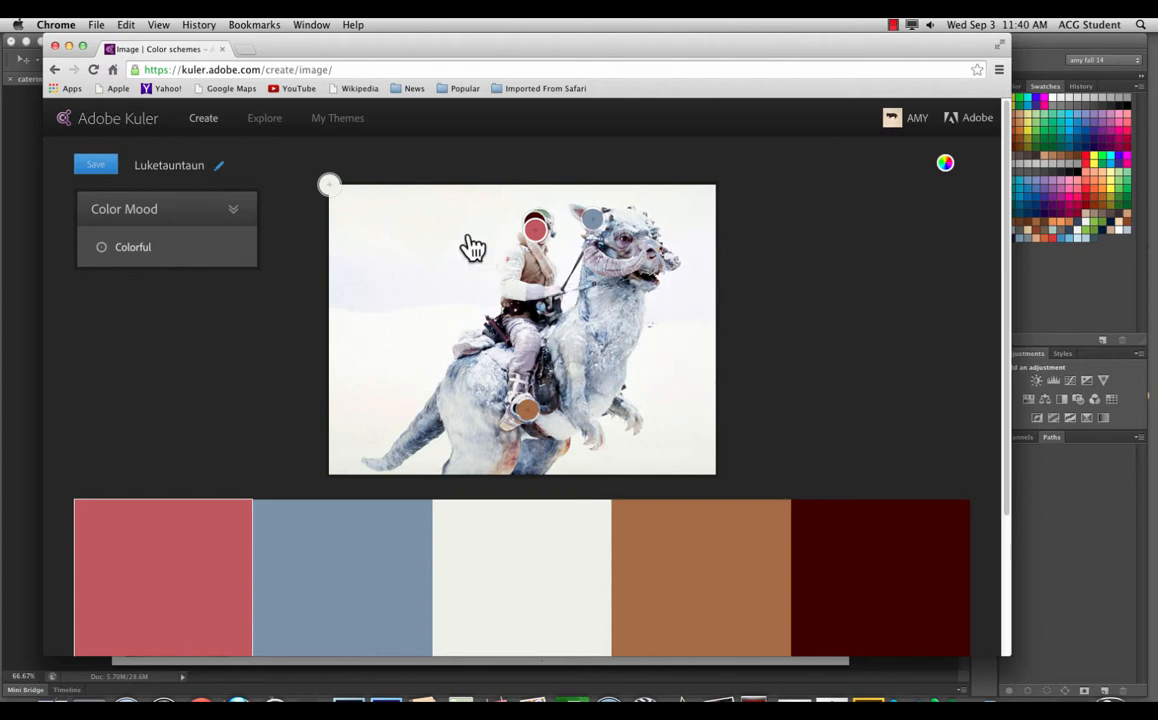
Step: Place a sample point on the rider, try Colorful, Bright, Muted and Deep moods, then choose Dark
drag(535, 229, 589, 352)
click(158, 215)
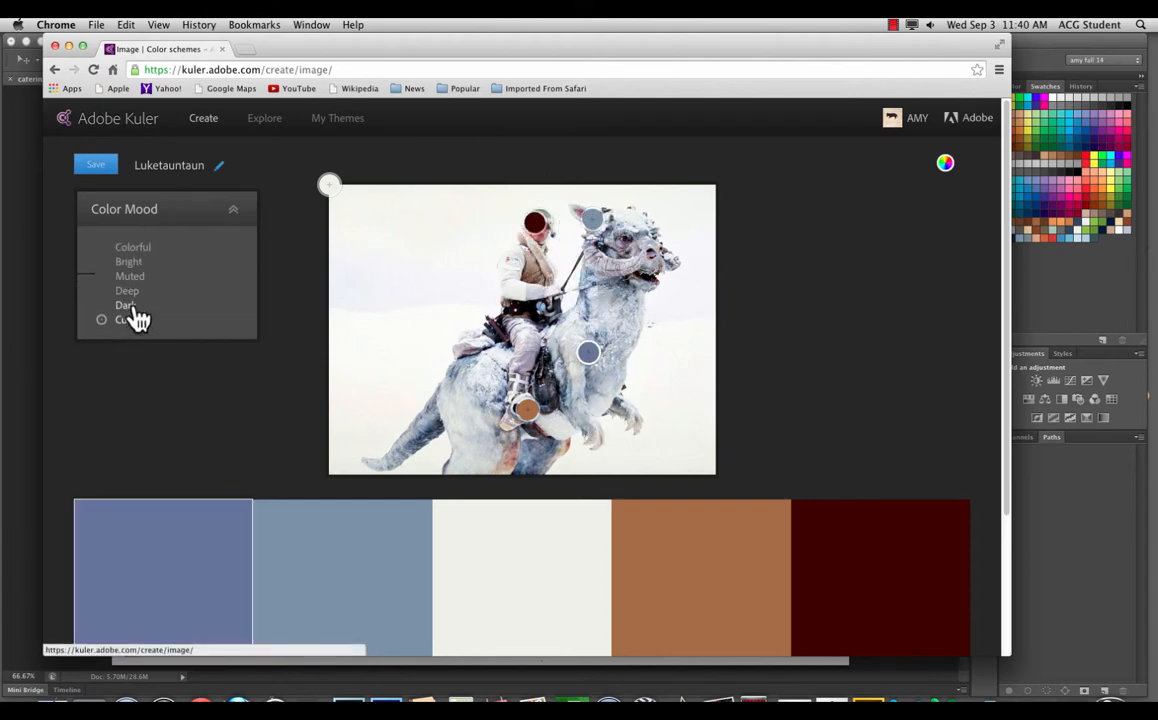
click(145, 251)
click(138, 262)
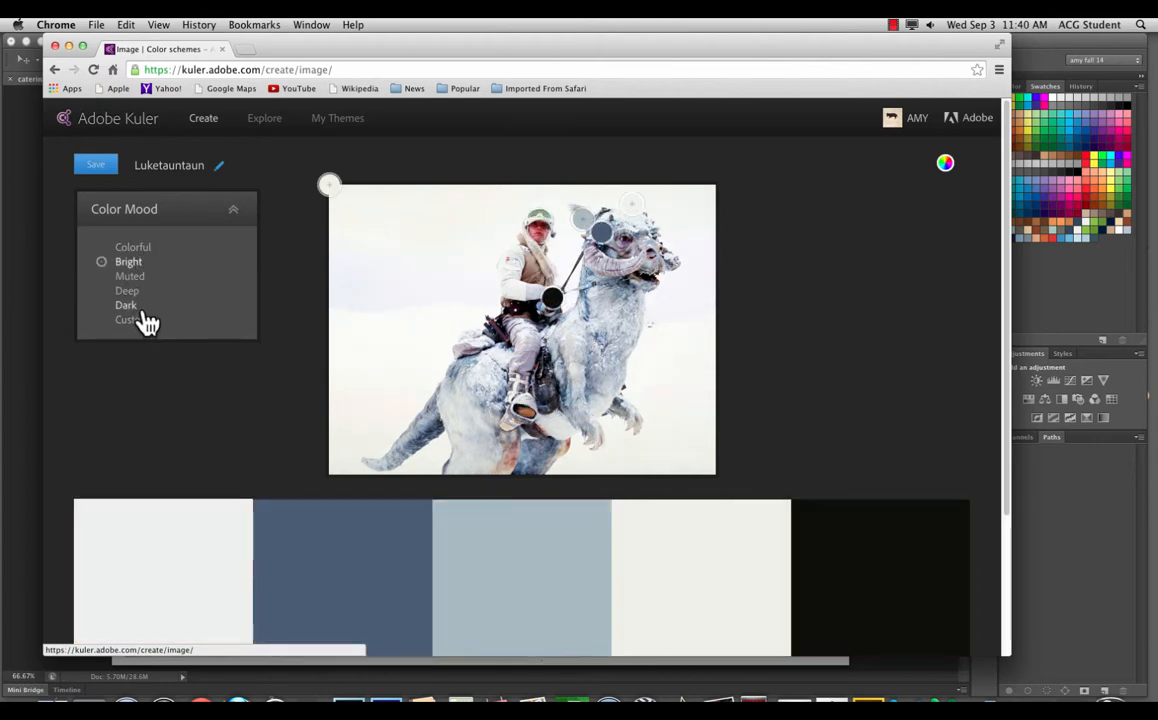
click(137, 277)
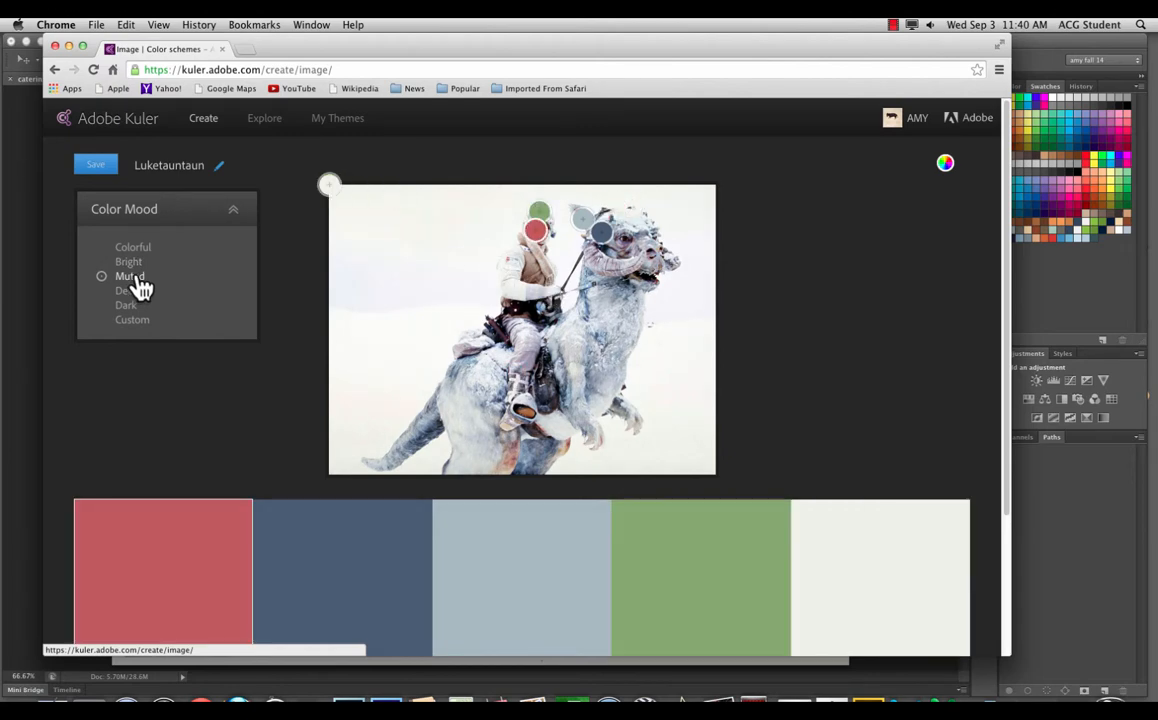
click(138, 291)
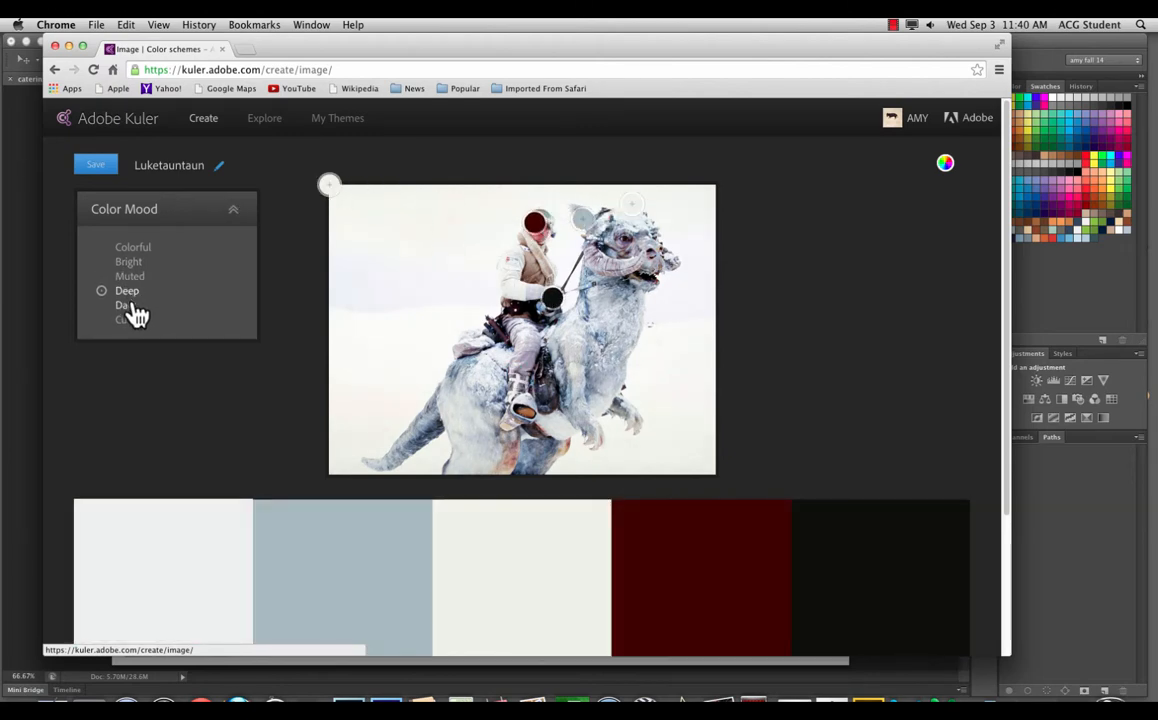
click(134, 306)
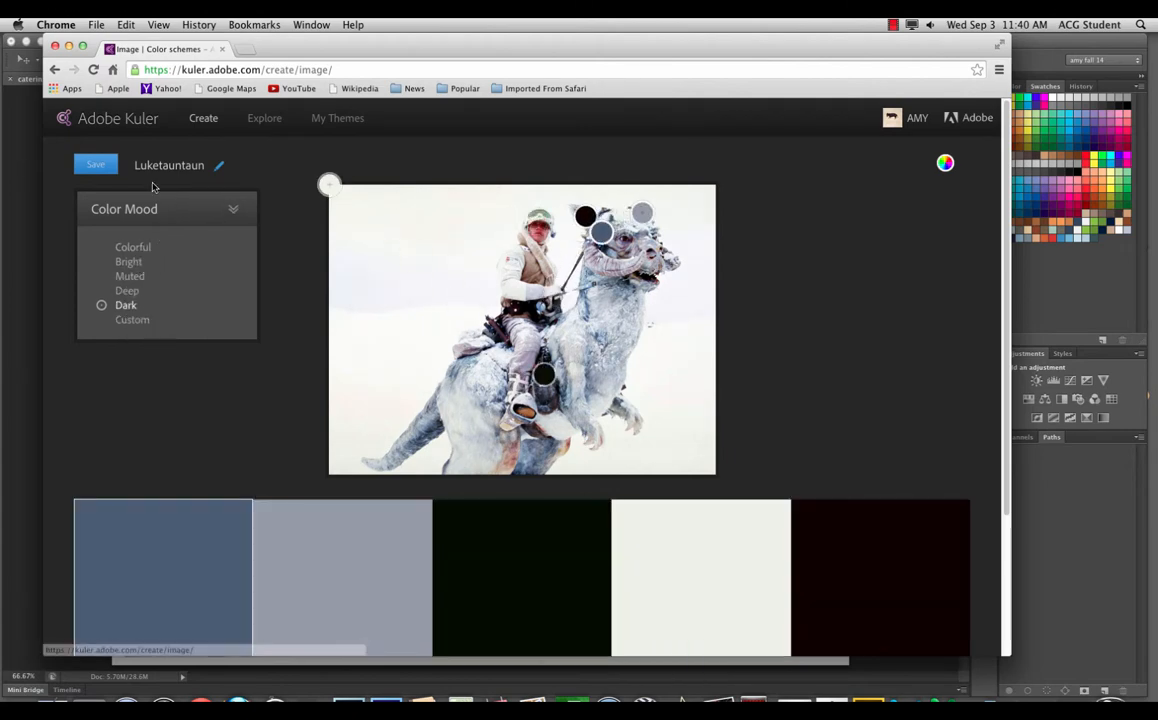
Step: Change the Dark-mood theme's name to Caterinas Hoth and save the theme
click(219, 166)
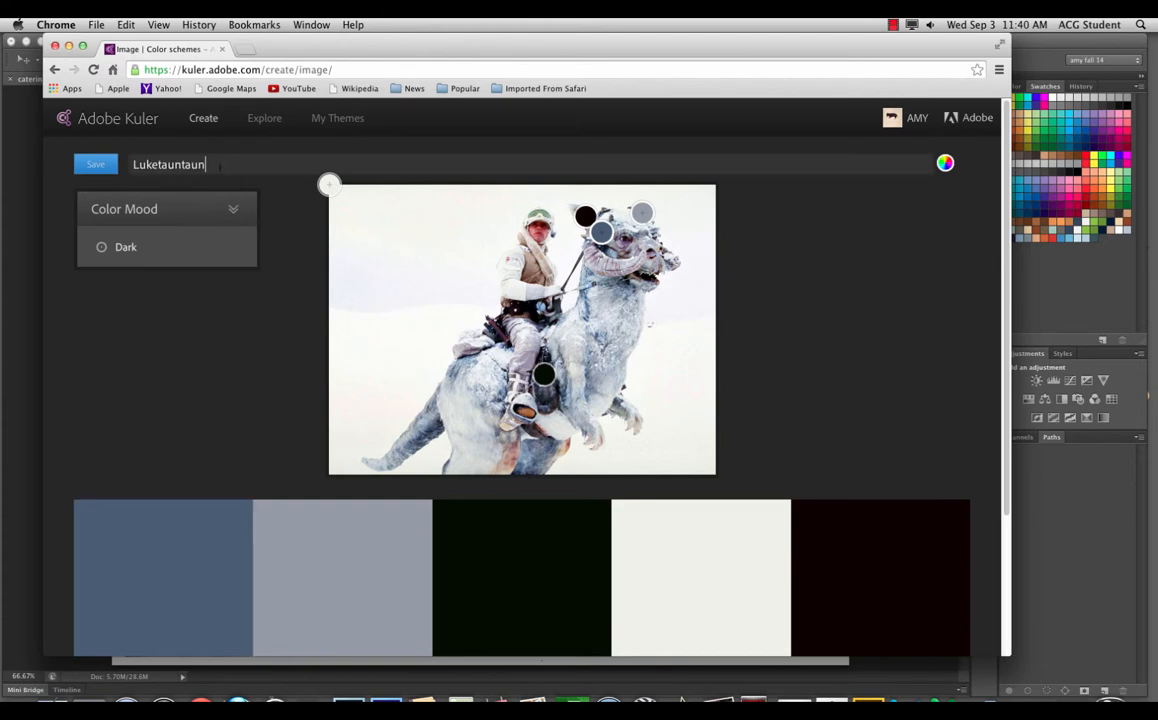
mouse_move(103, 195)
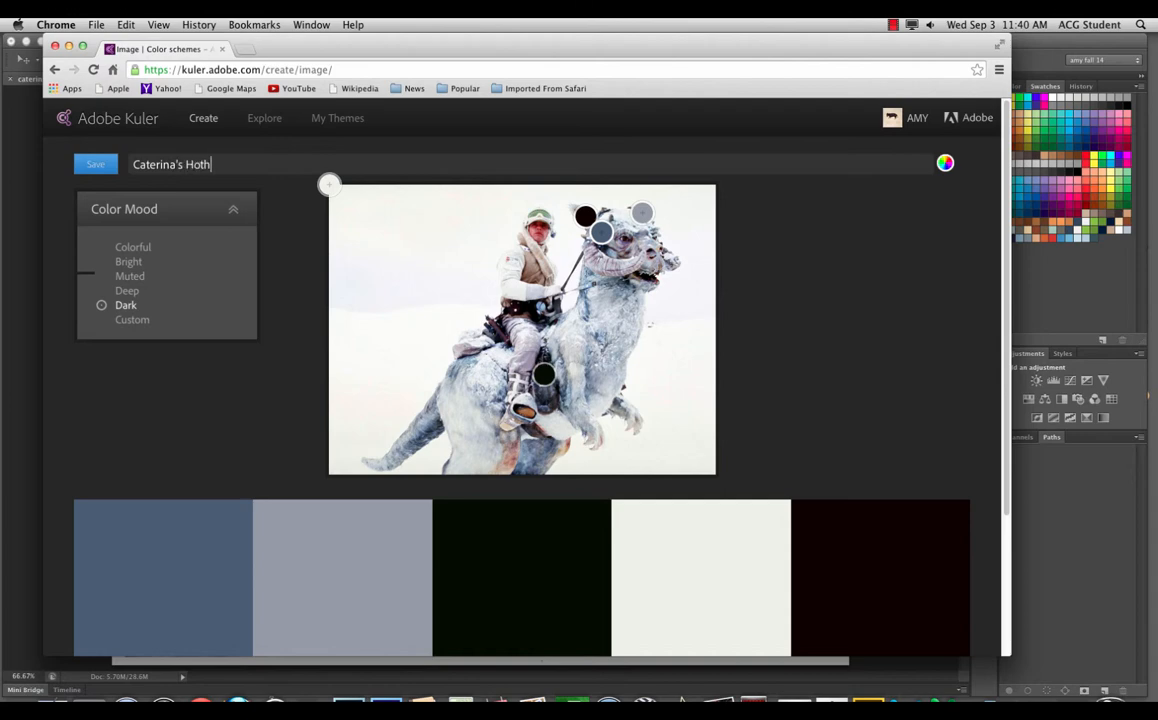
click(97, 166)
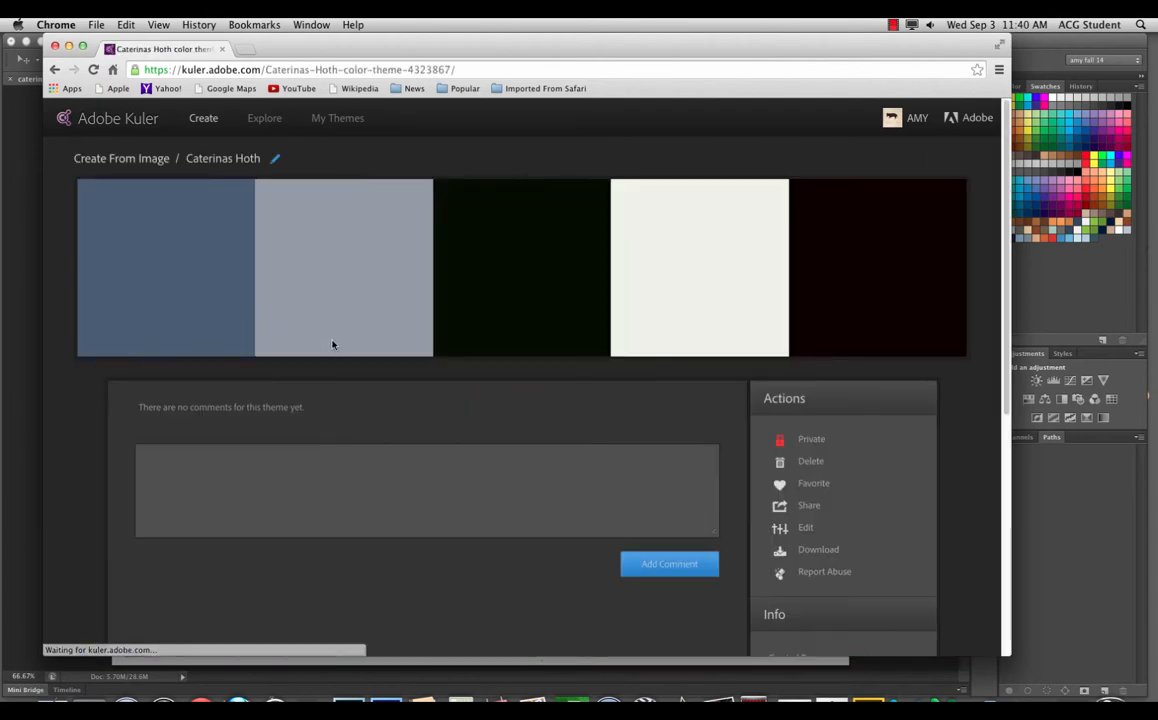
Step: Make the theme public and download it as Caterinas Hoth.ase
click(811, 441)
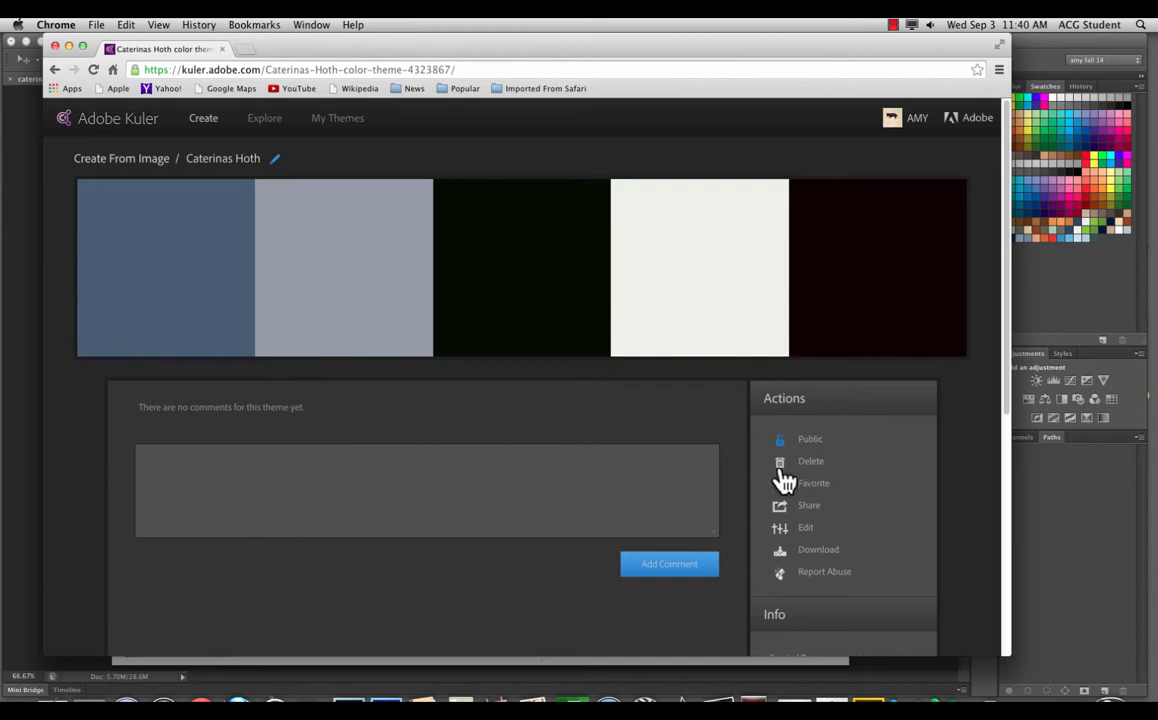
click(816, 552)
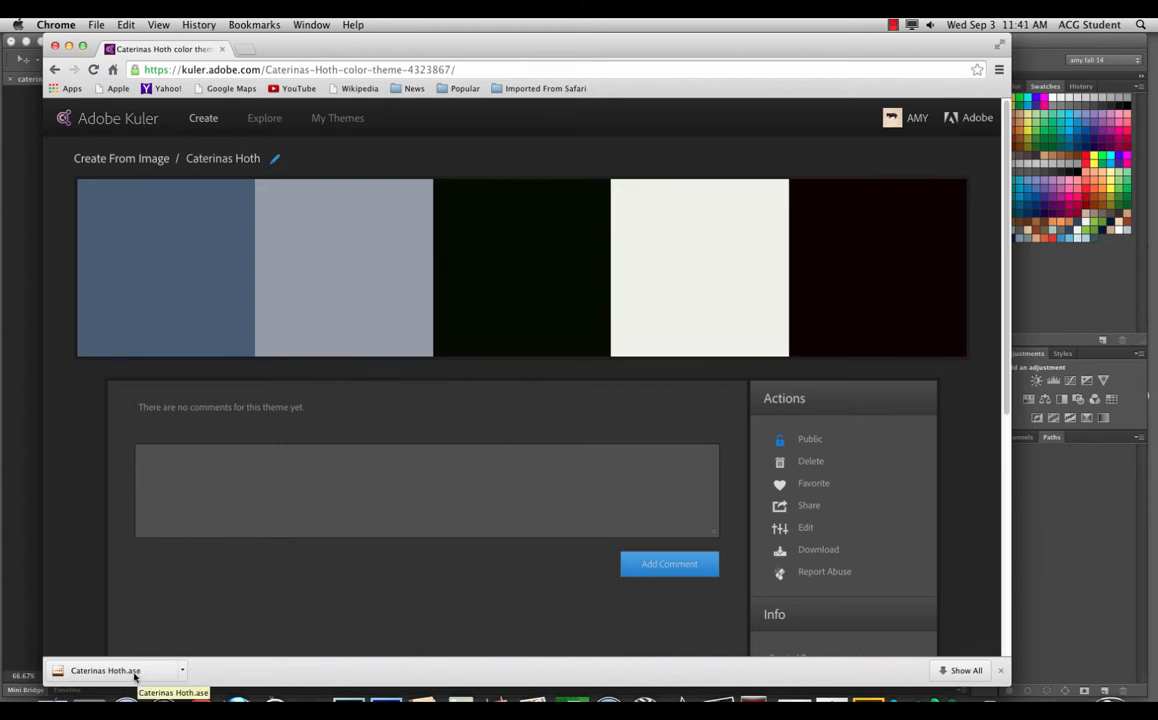
drag(978, 42, 1015, 673)
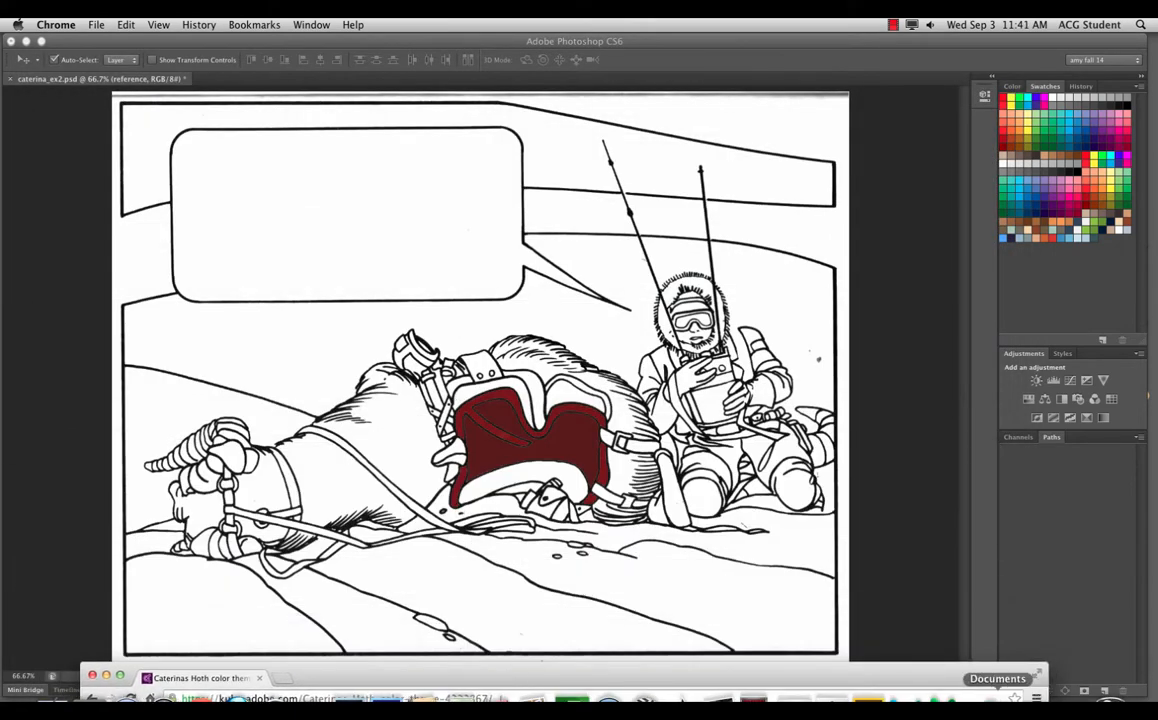
Step: Move the Photoshop window aside to reveal the desktop and select the DARTiMac09 drive
click(1021, 68)
click(930, 25)
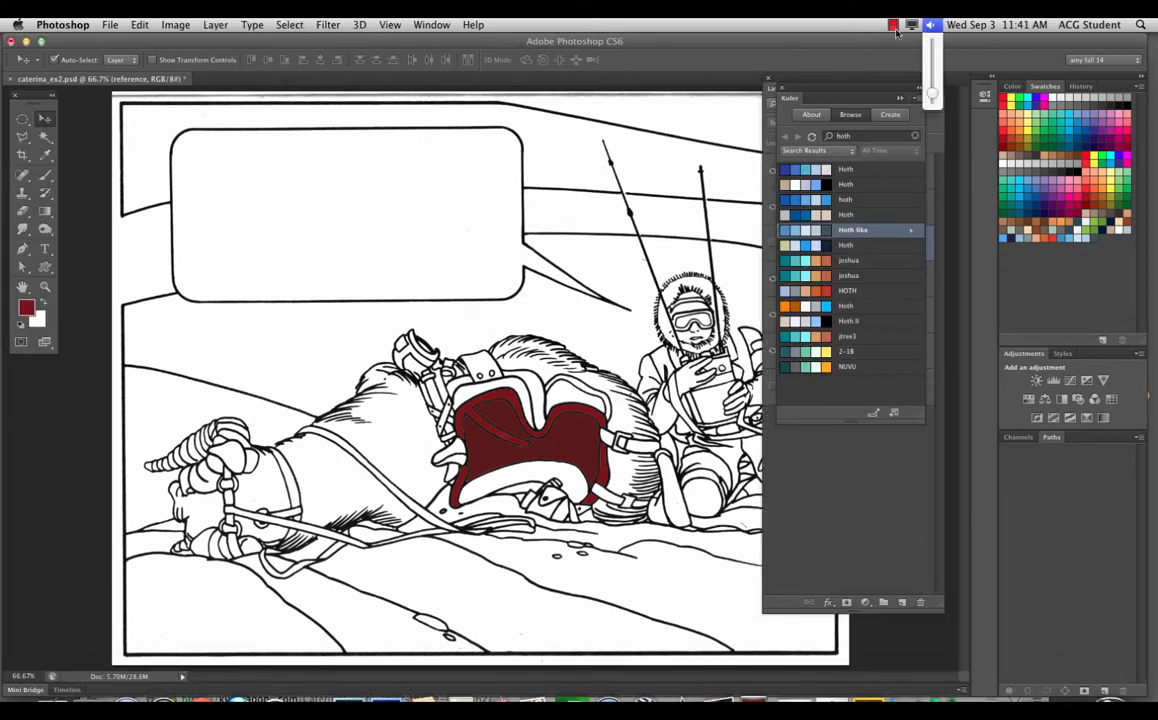
click(939, 41)
drag(939, 41, 825, 44)
click(1121, 70)
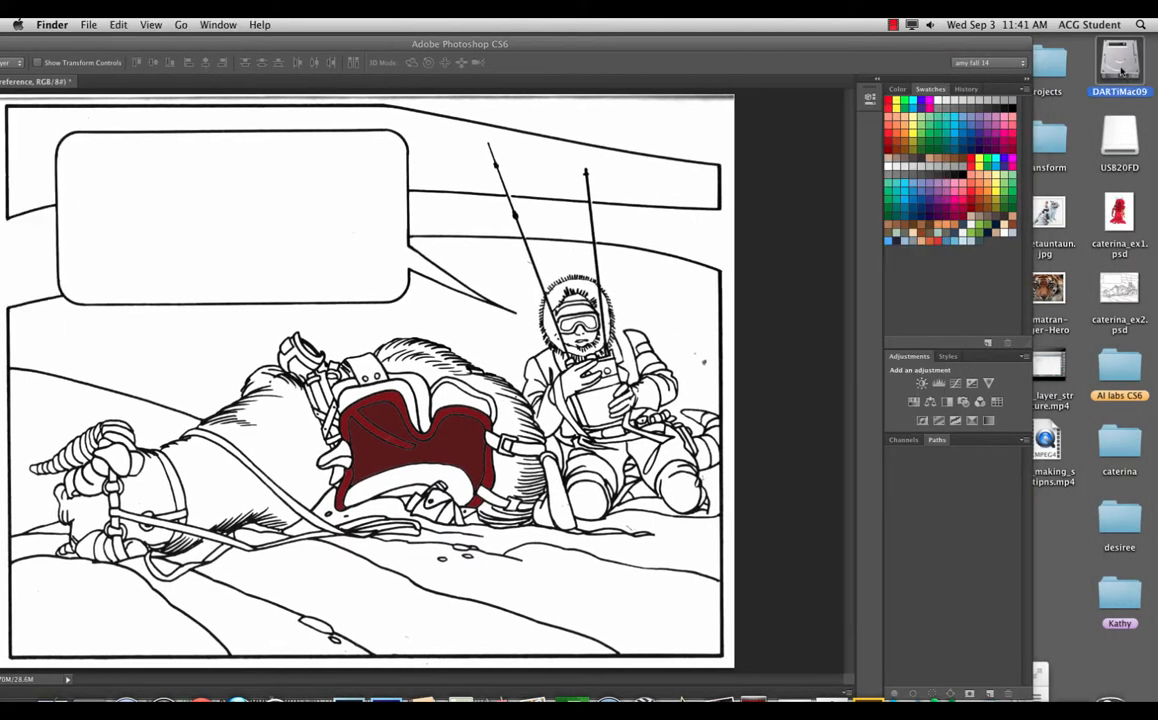
Step: Open the DARTiMac09 drive, go to acgstudent > Downloads and select Caterinas Hoth.ase
double_click(1121, 70)
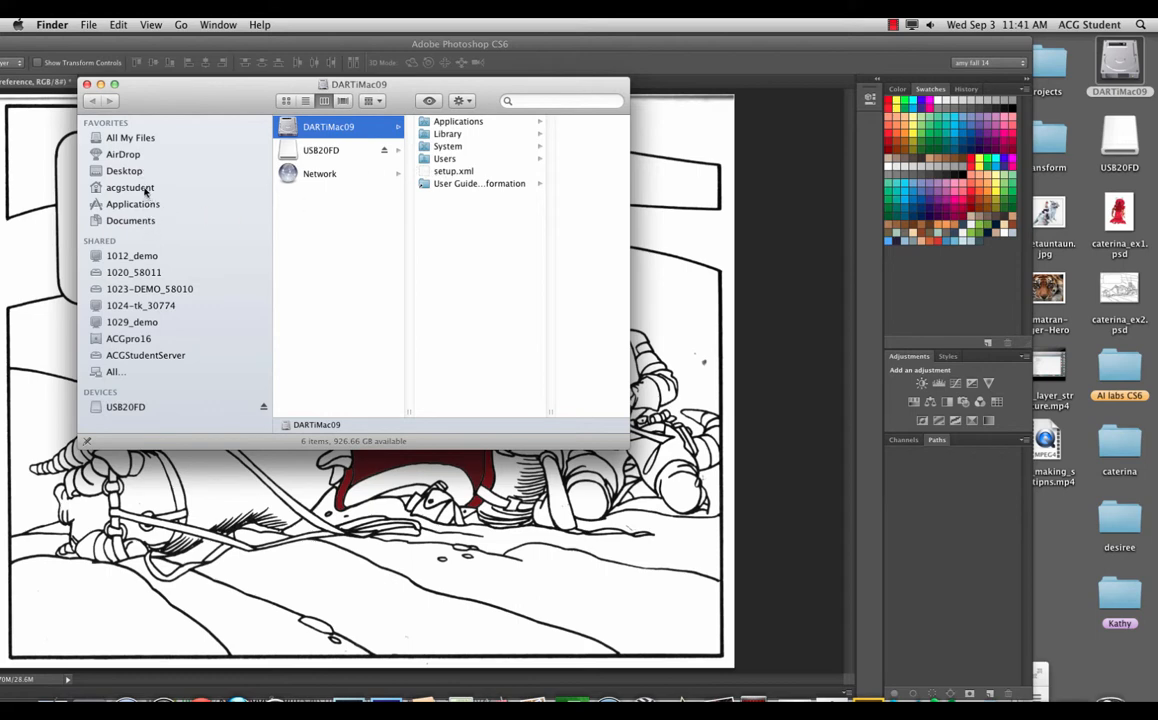
click(145, 189)
click(333, 159)
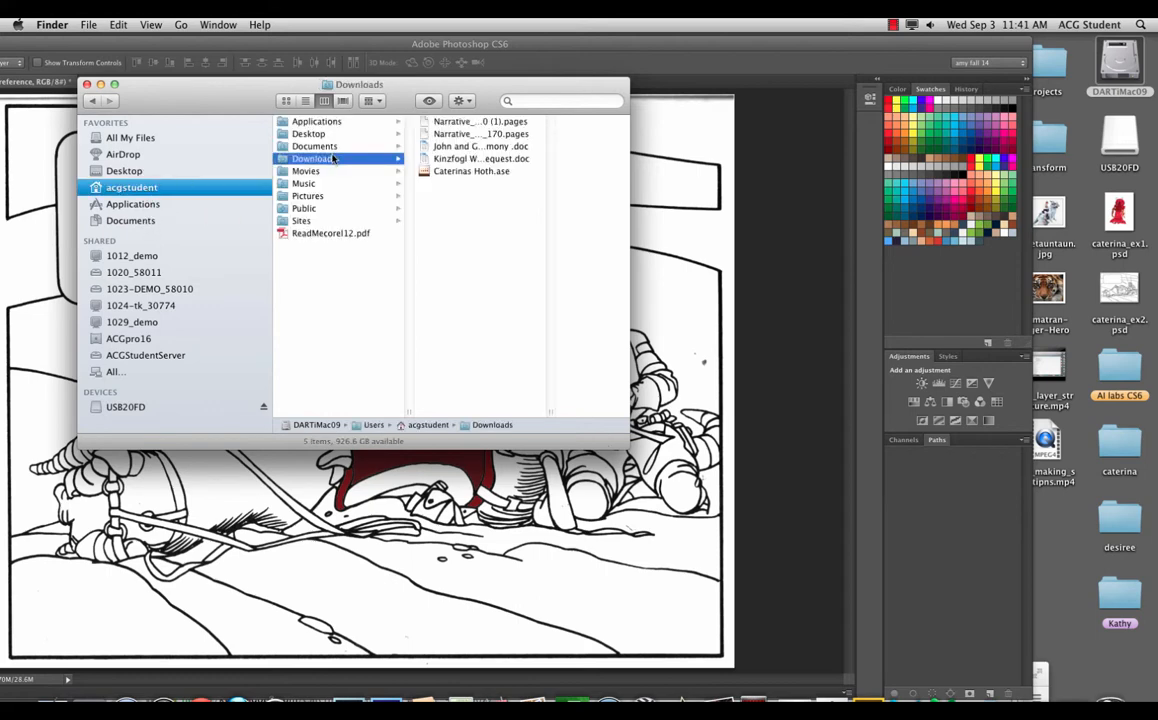
click(467, 172)
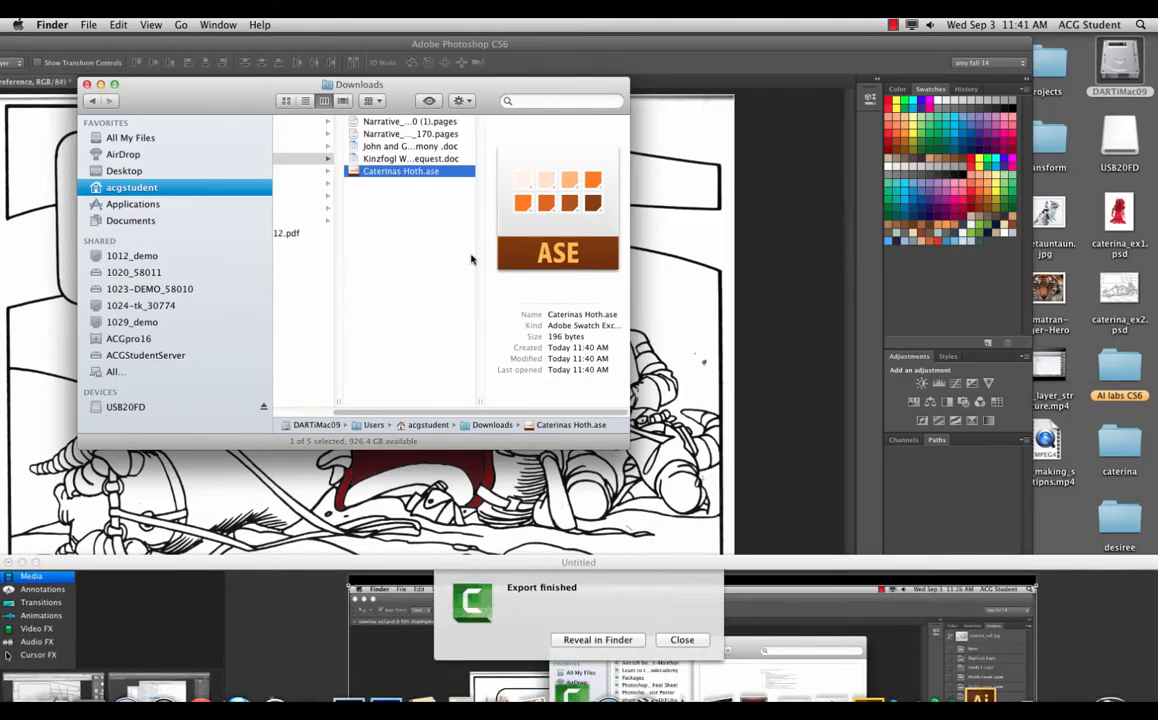
Step: Drag Caterinas Hoth.ase from Downloads onto the desktop and return to Photoshop
click(682, 640)
click(425, 214)
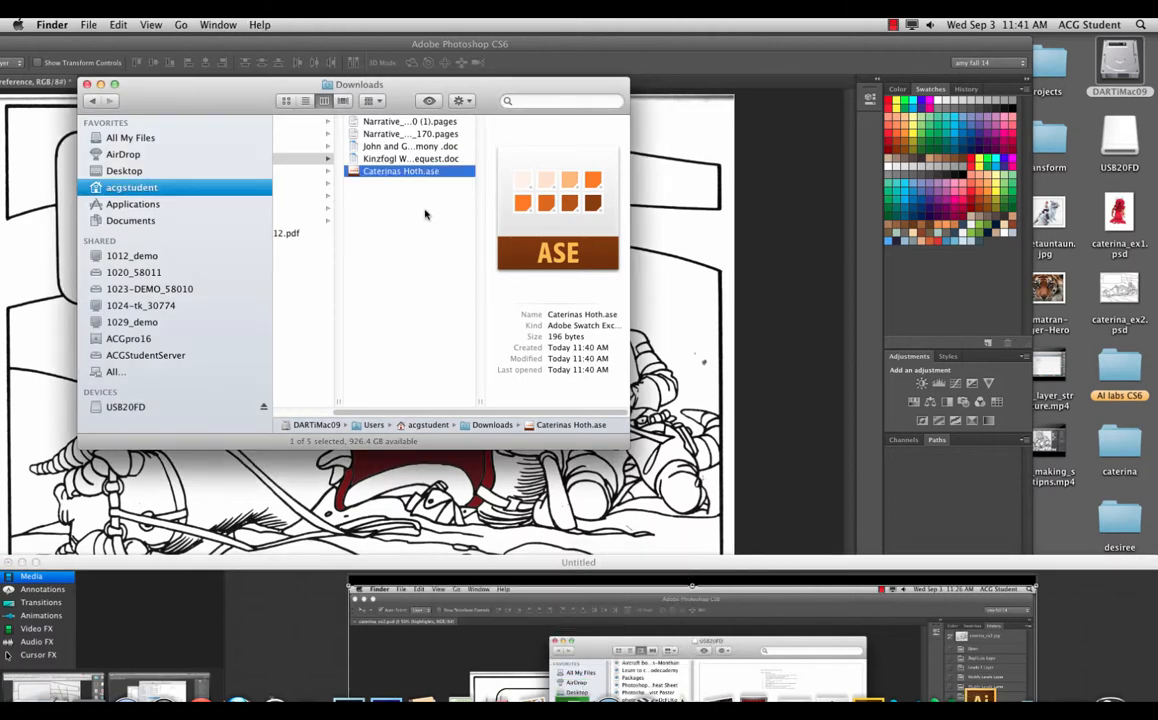
double_click(388, 170)
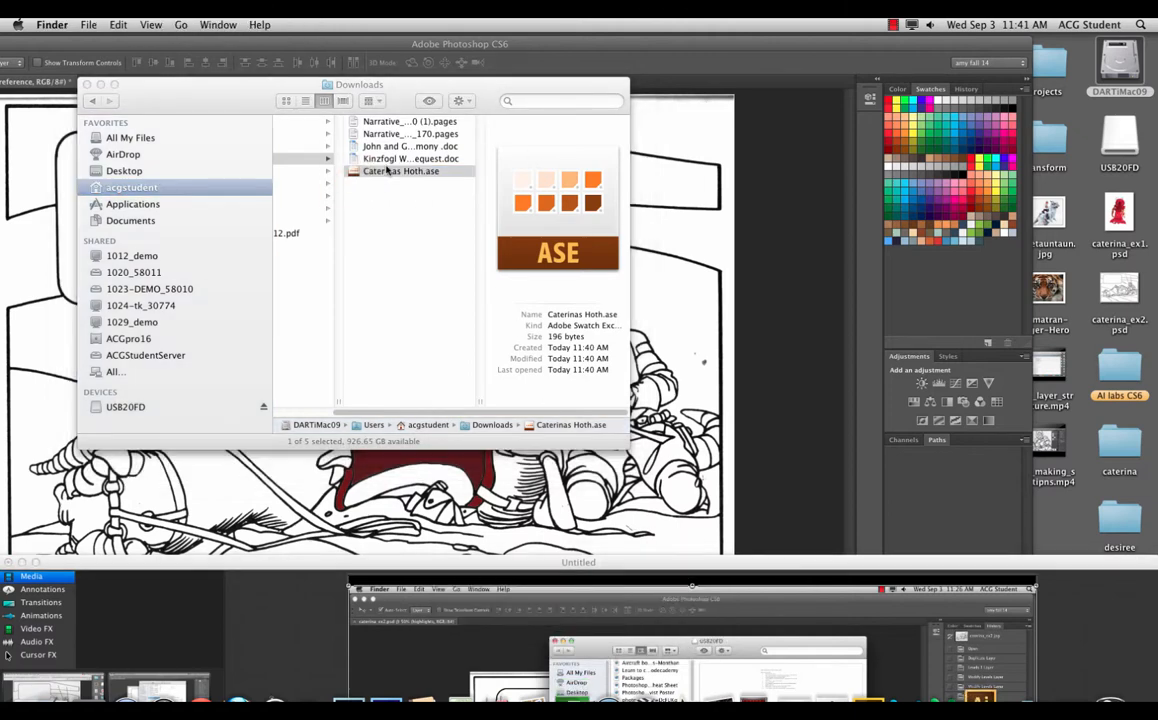
drag(388, 170, 1070, 525)
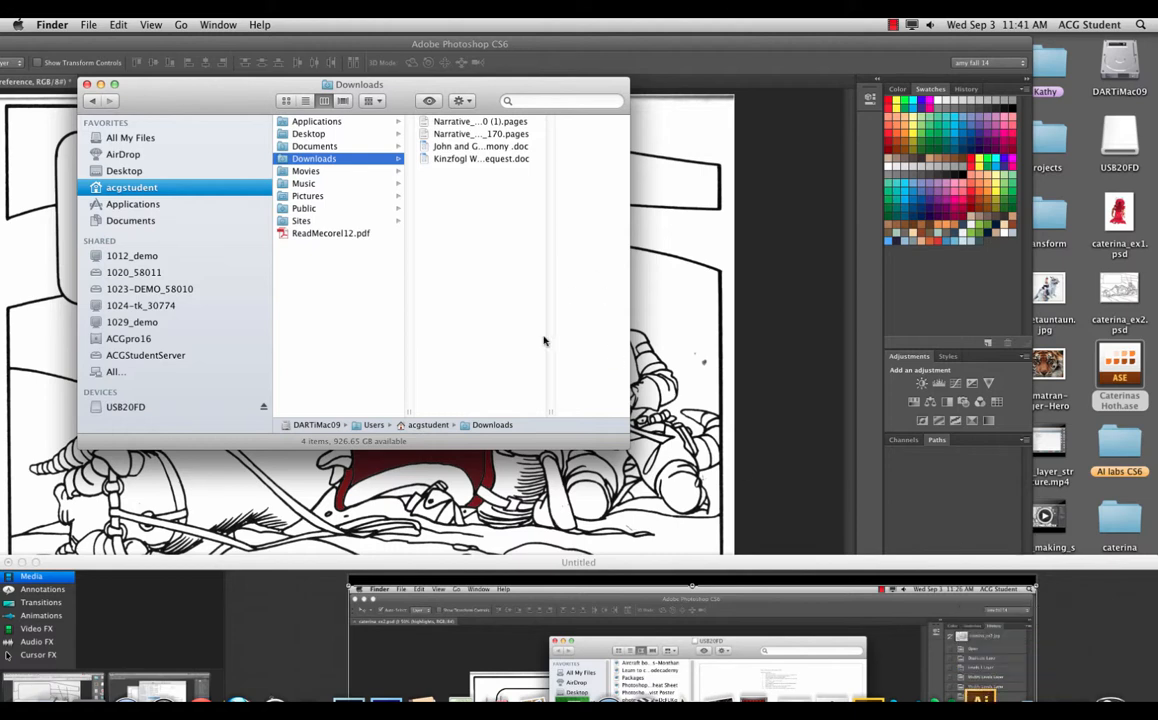
drag(184, 562, 182, 681)
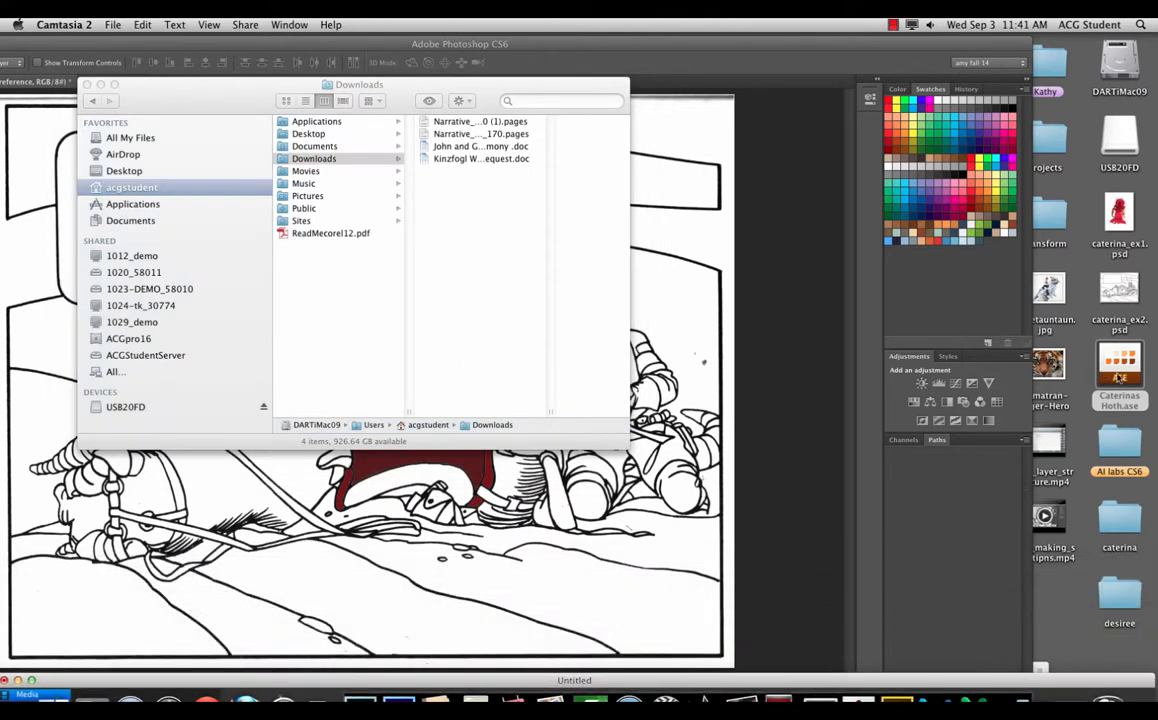
click(648, 75)
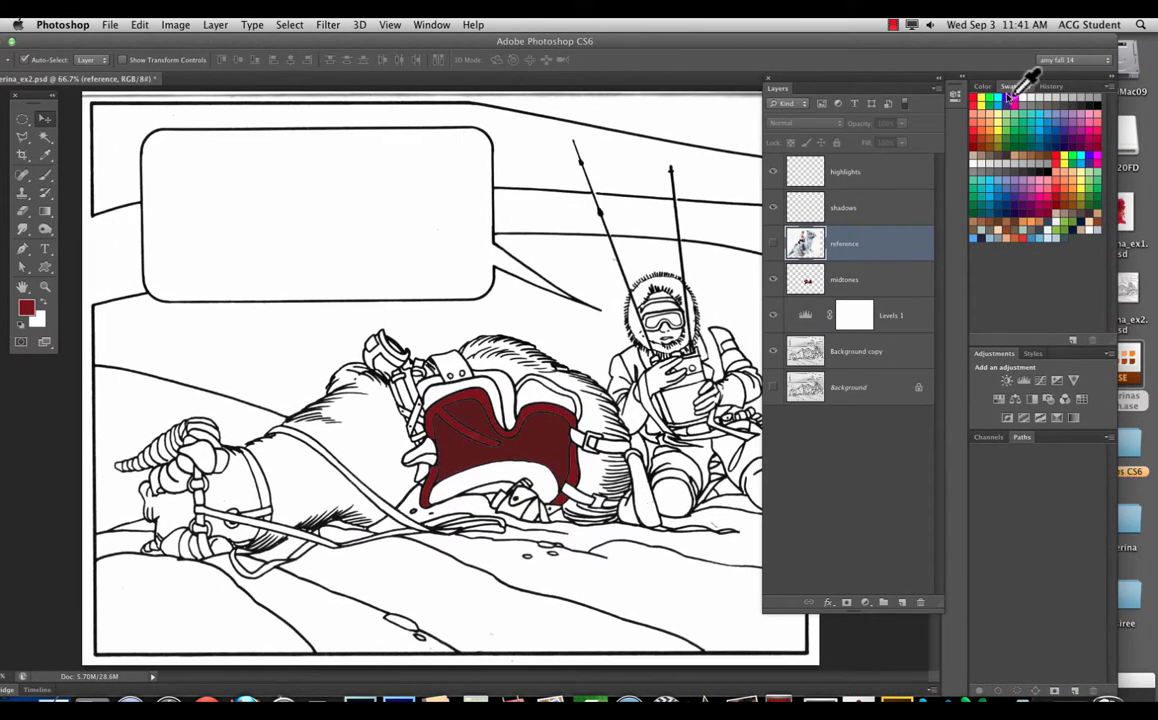
Step: Load the Caterinas Hoth.ase palette from the Desktop into the Swatches panel via Load Swatches
click(1110, 89)
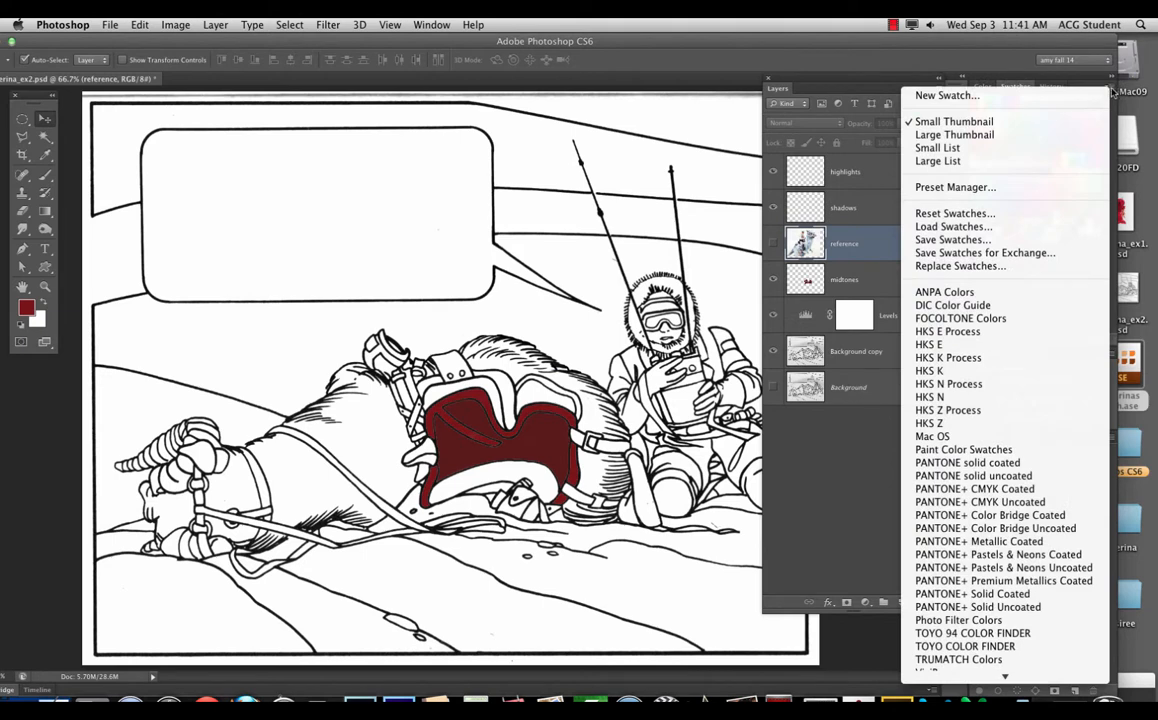
click(995, 229)
click(470, 286)
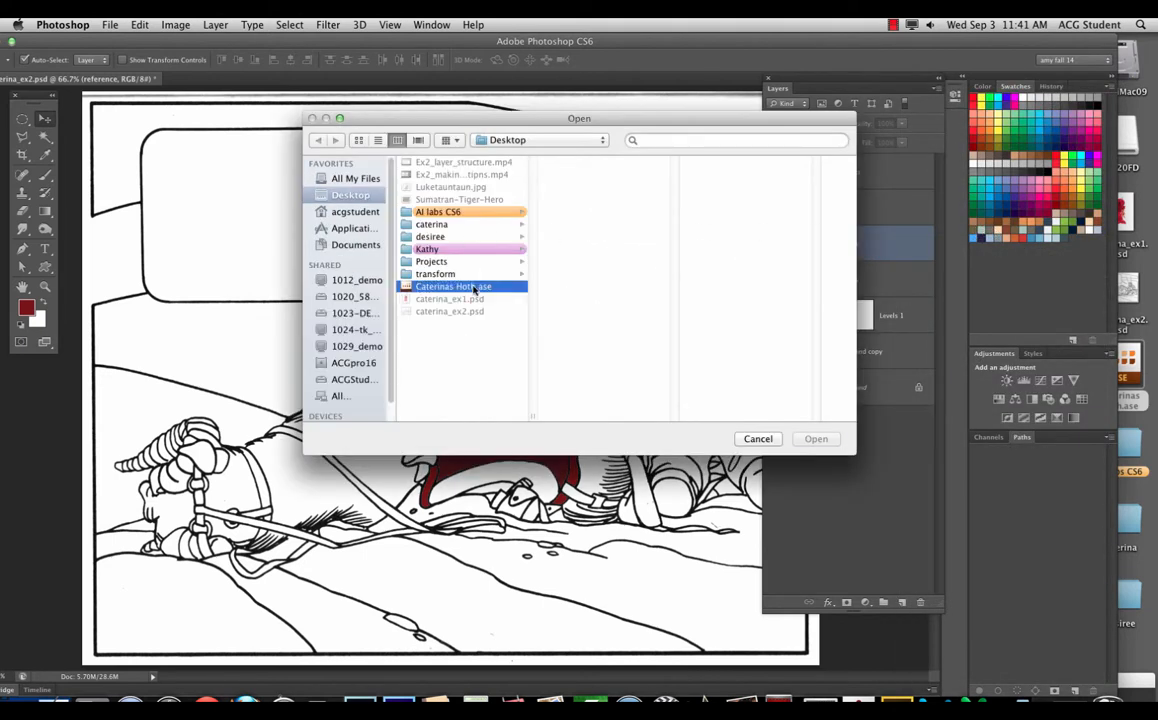
click(816, 439)
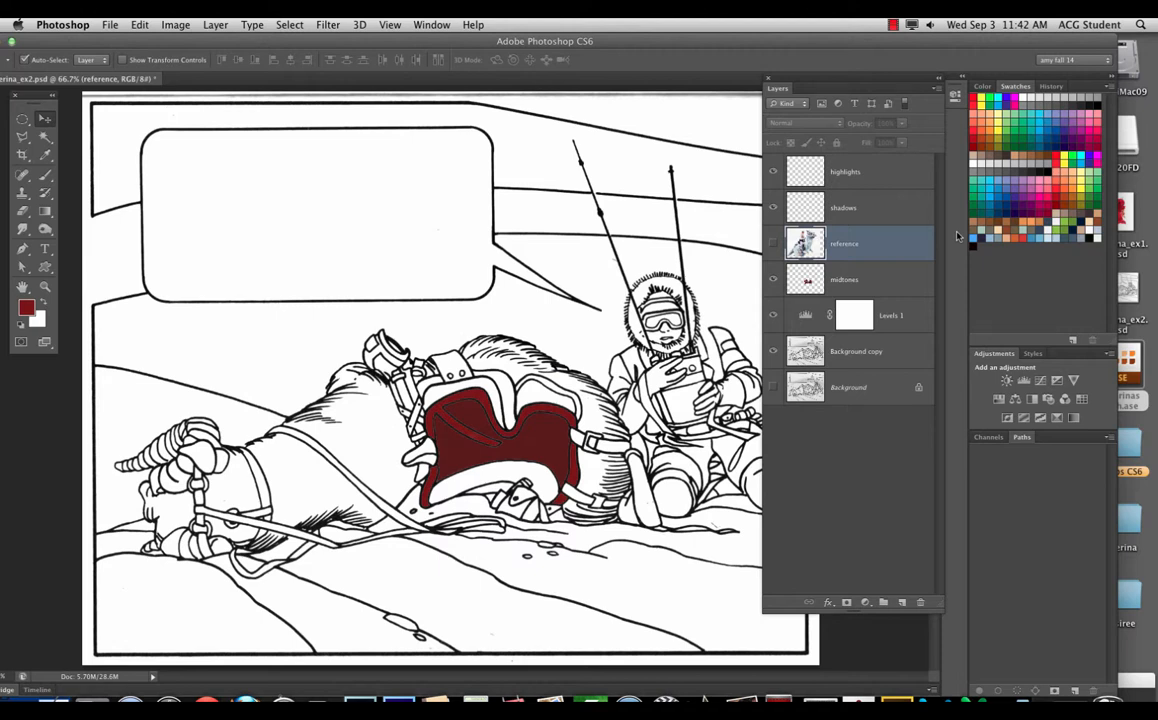
drag(965, 41, 837, 41)
click(1026, 700)
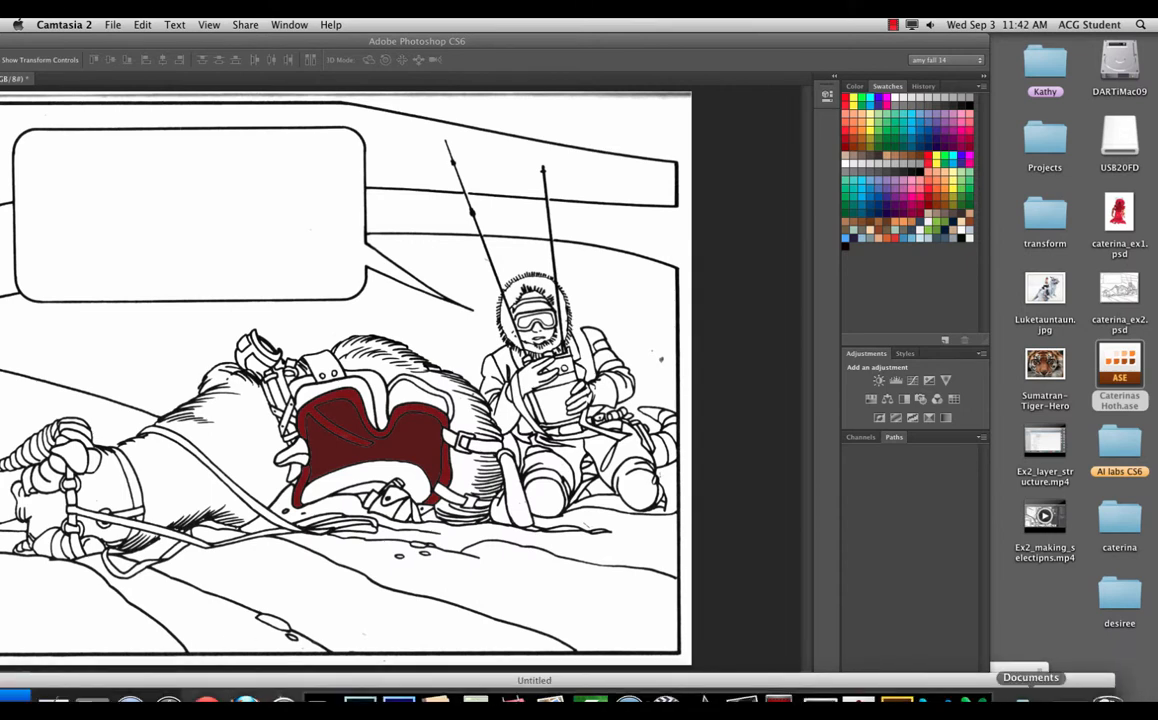
Step: Close the Kuler colour-wheel tab, return to Chrome's Caterinas Hoth page, and open the DARTiMac09 drive
click(1069, 695)
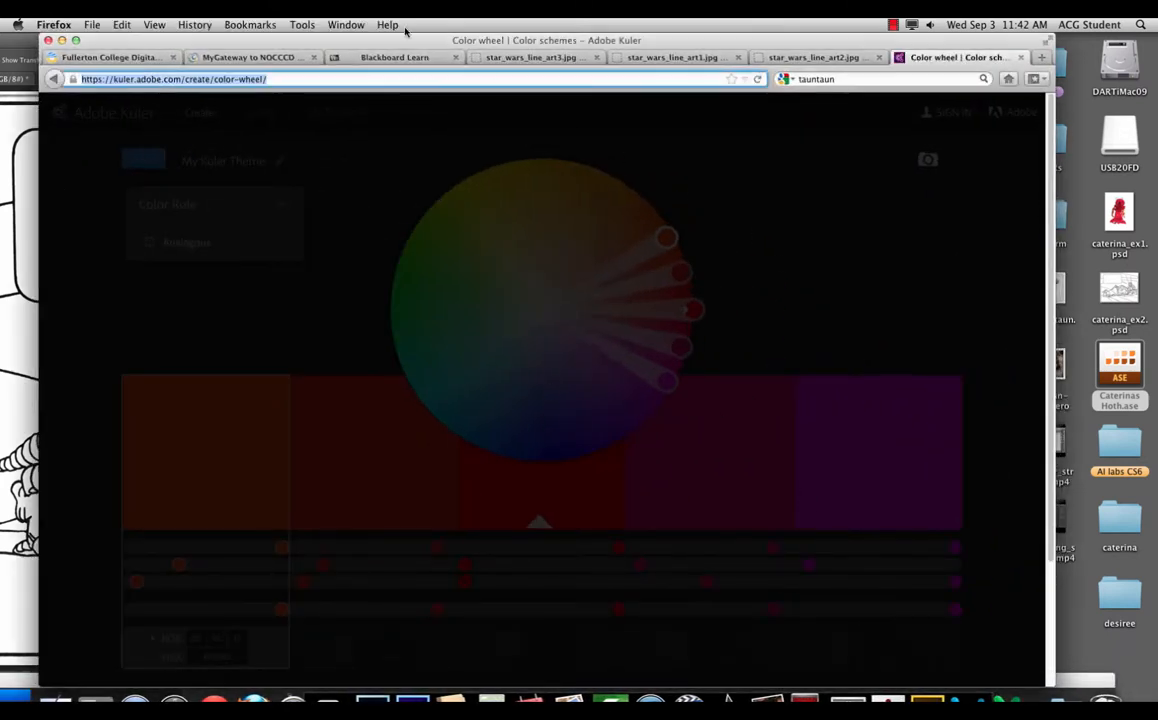
click(1020, 58)
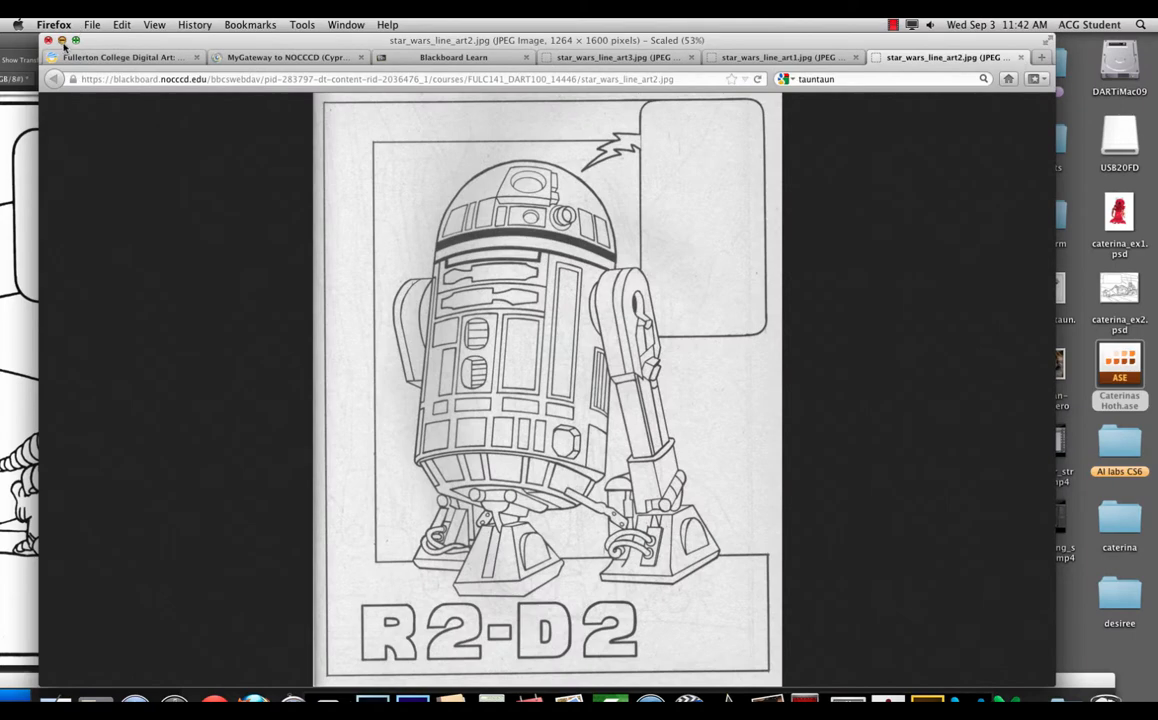
click(62, 40)
click(206, 698)
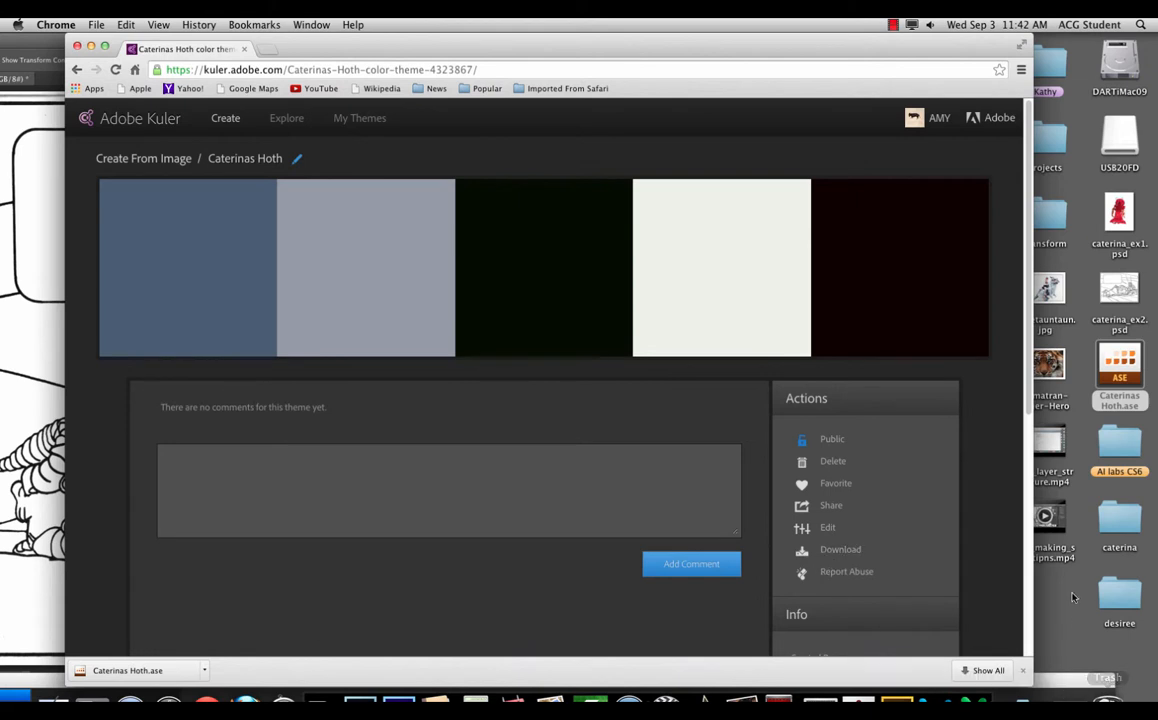
click(1122, 72)
double_click(1122, 72)
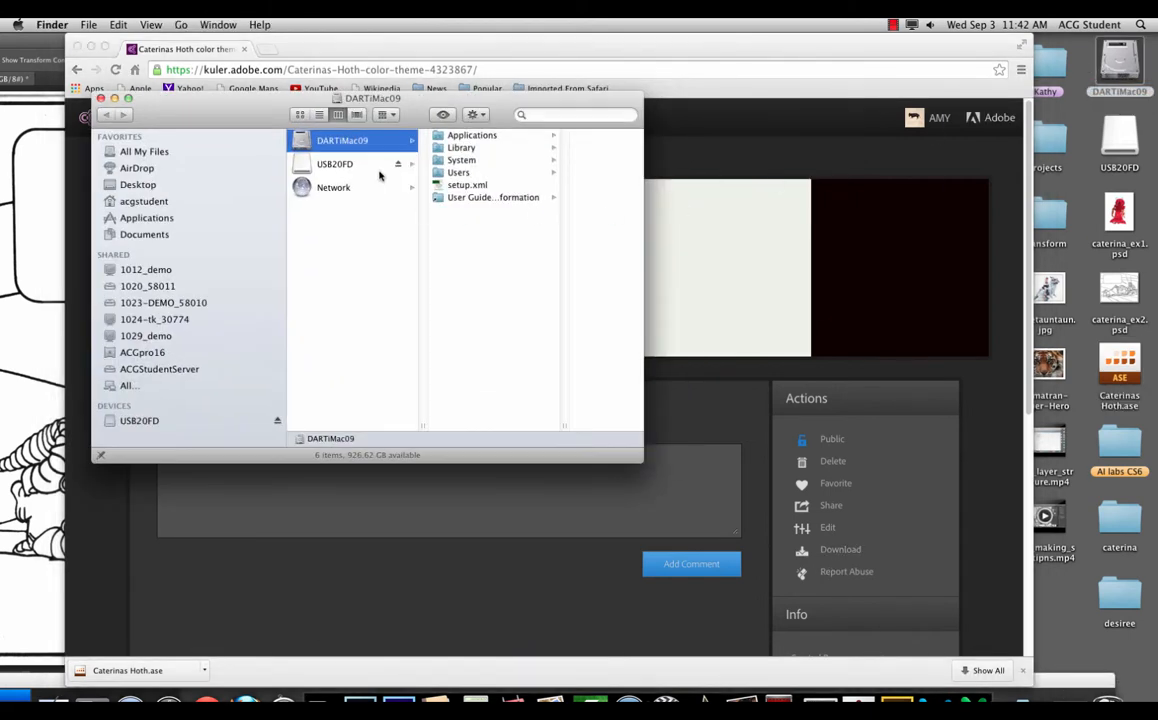
Step: Check acgstudent > Downloads no longer holds the .ase file, then bring the Photoshop document forward
click(125, 202)
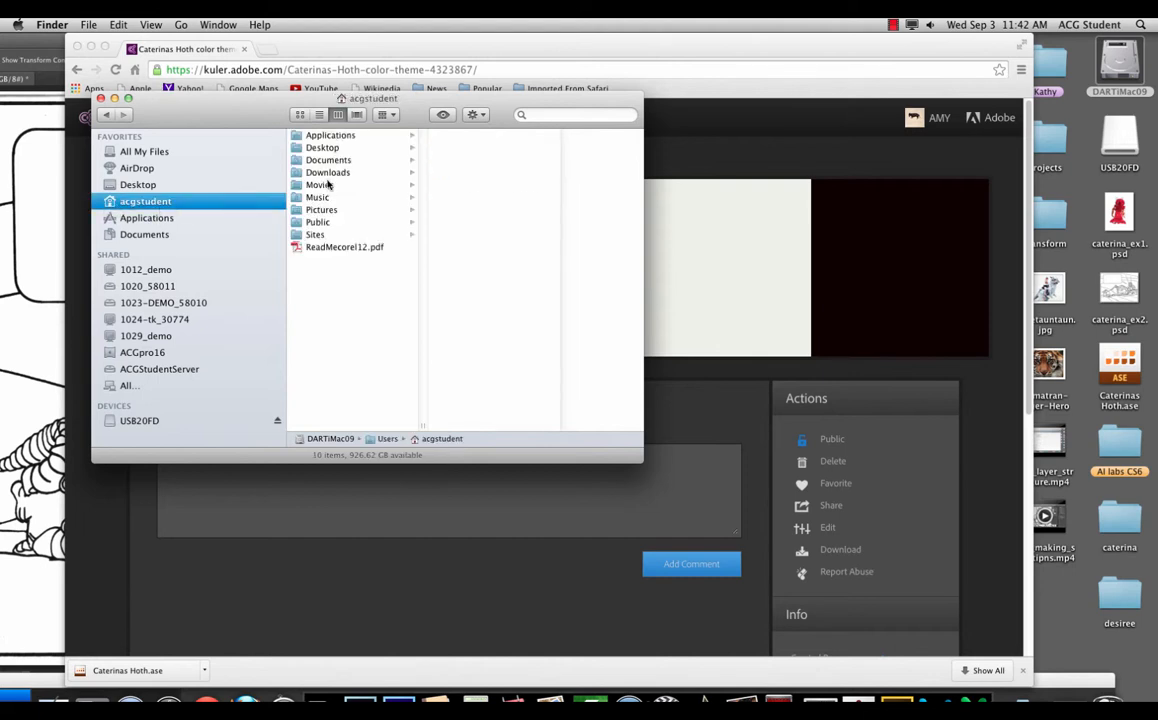
click(328, 173)
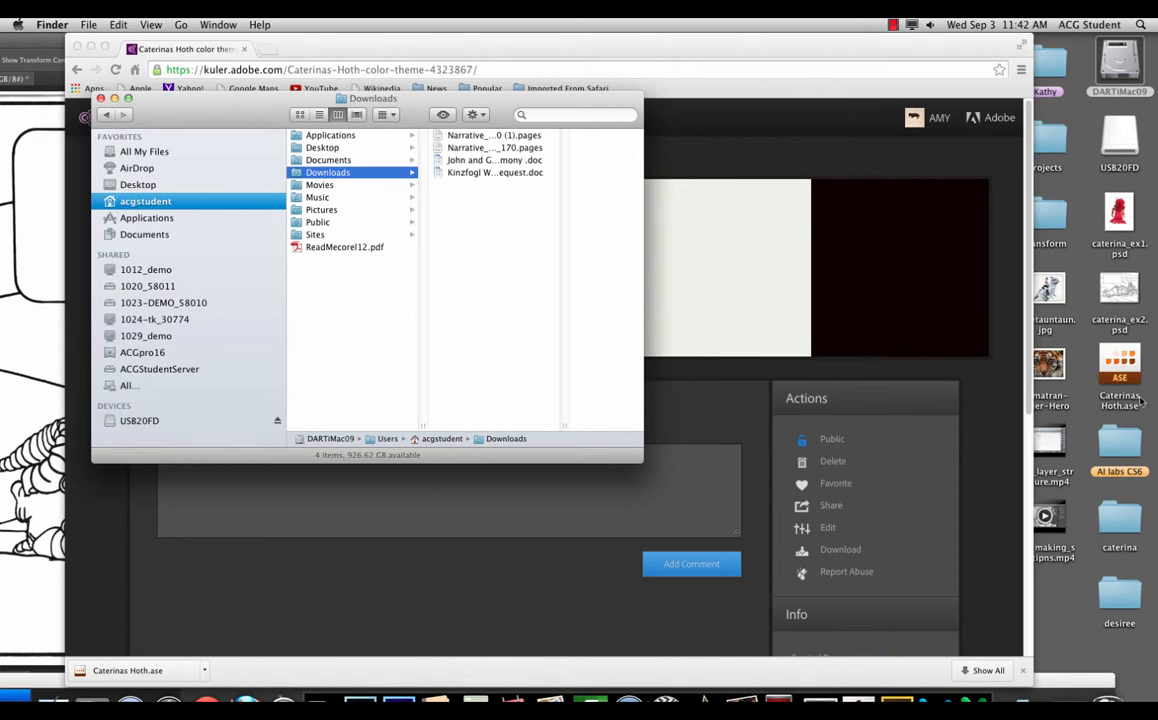
drag(854, 42, 770, 375)
click(807, 240)
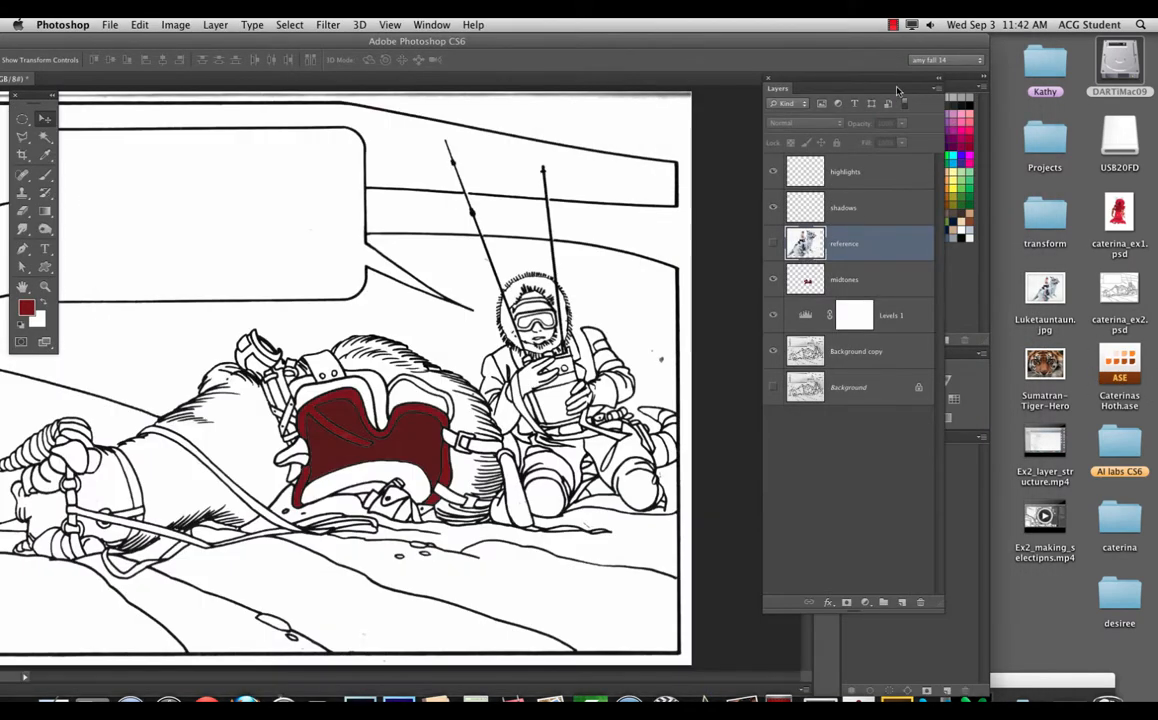
Step: Move the Layers panel aside and choose Load Swatches from the Swatches panel menu
drag(899, 89, 778, 77)
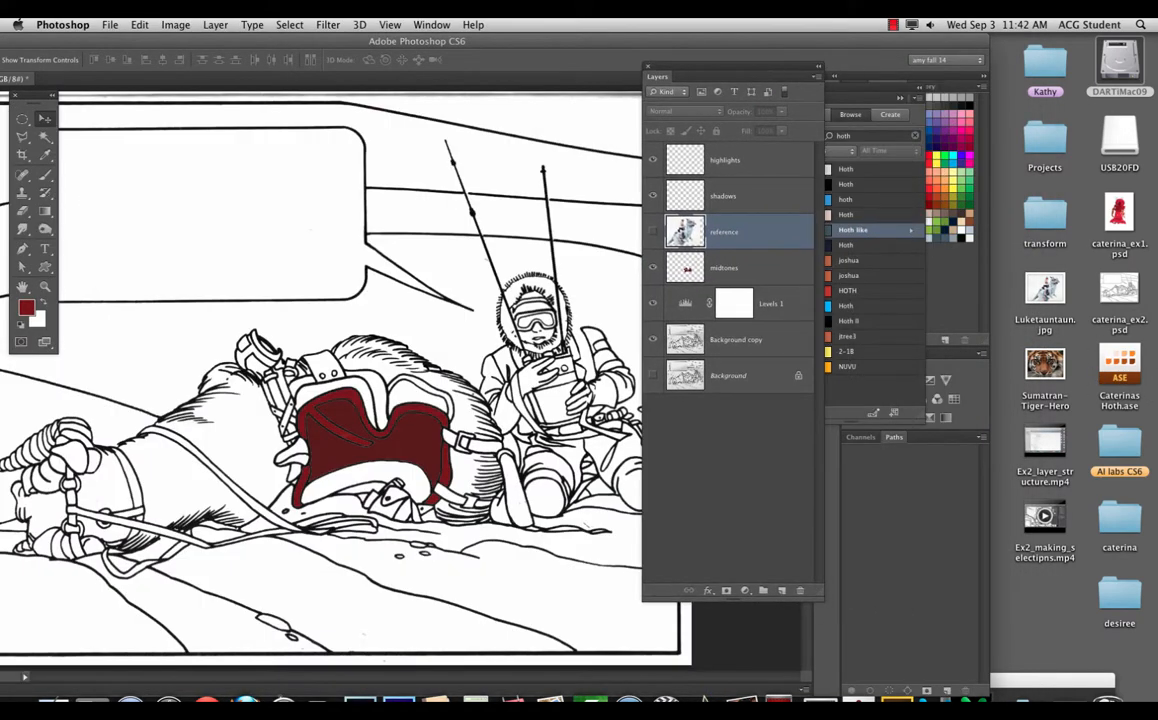
click(980, 87)
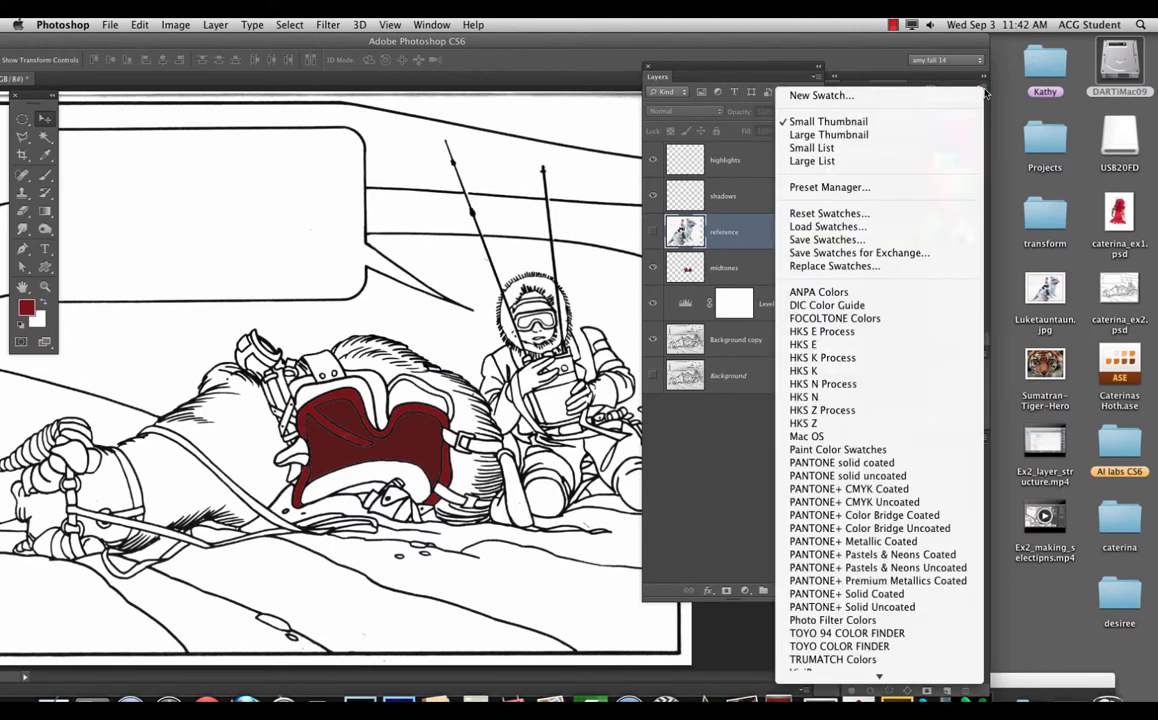
click(877, 236)
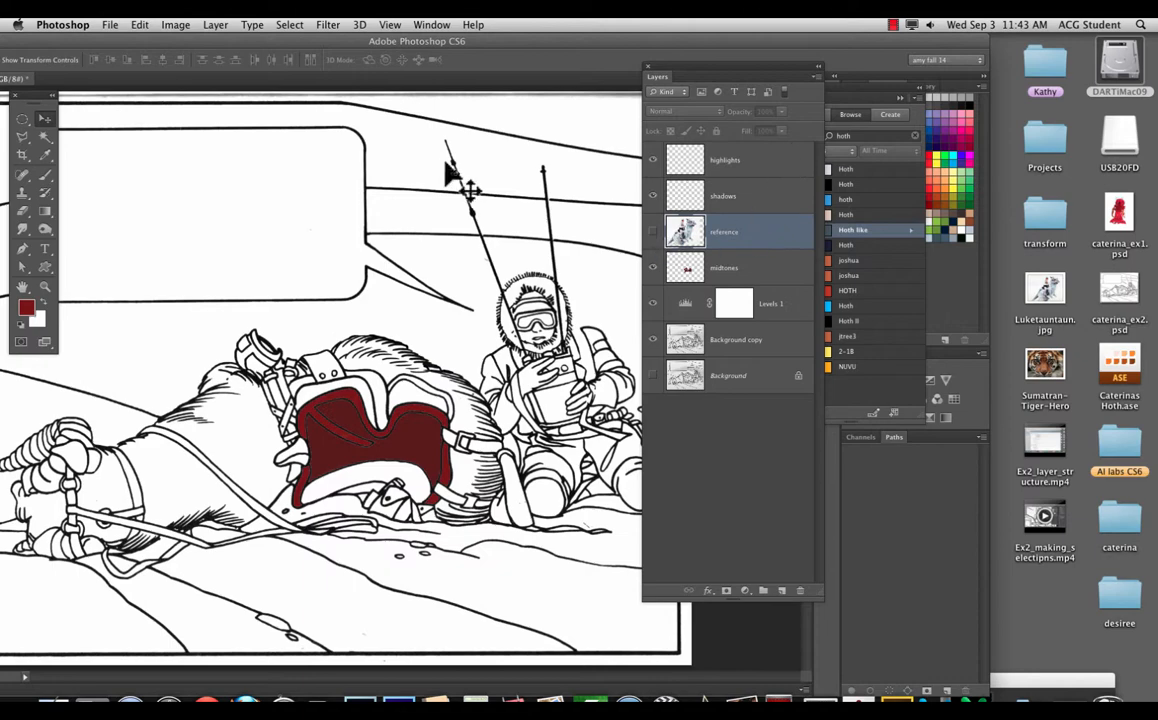
Step: Dock the Kuler theme panel away and put the Layers panel back beside the artwork
drag(331, 39, 463, 30)
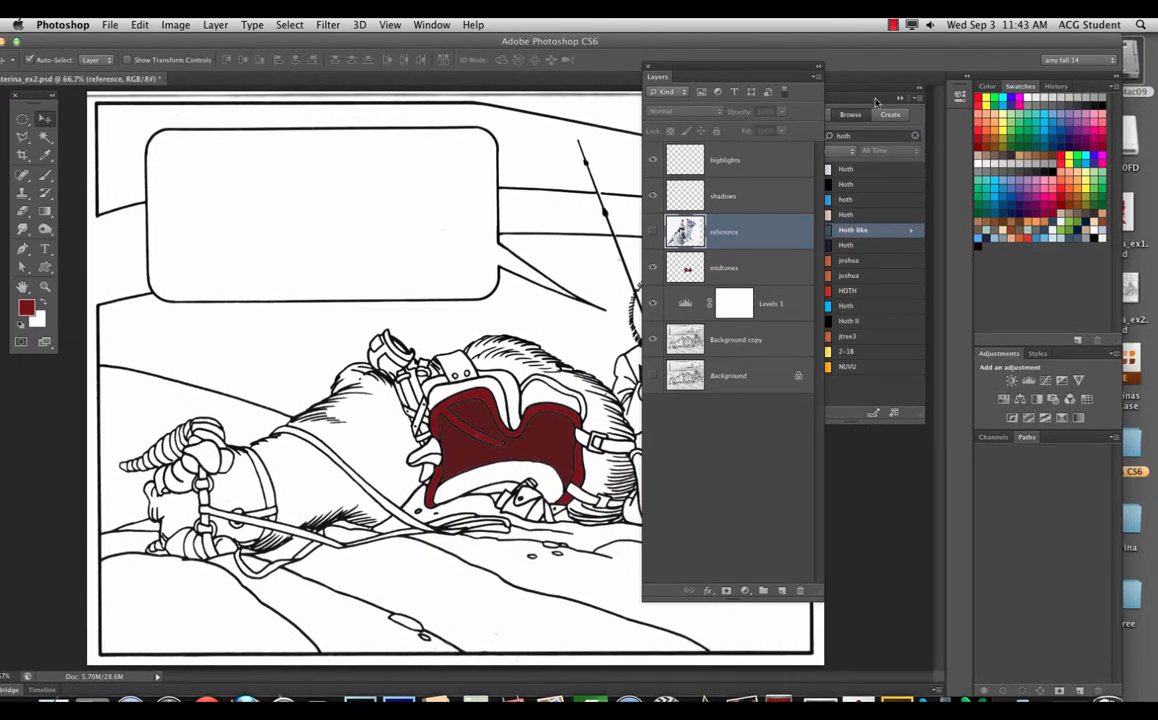
drag(717, 72, 668, 108)
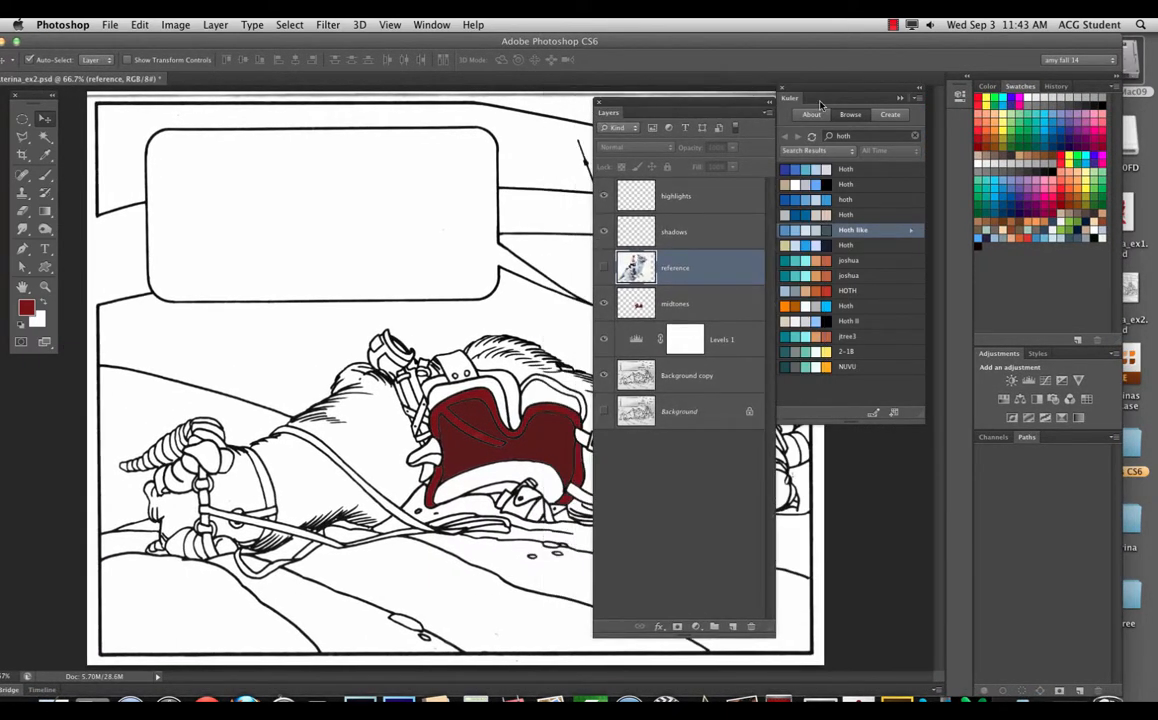
drag(808, 93, 958, 115)
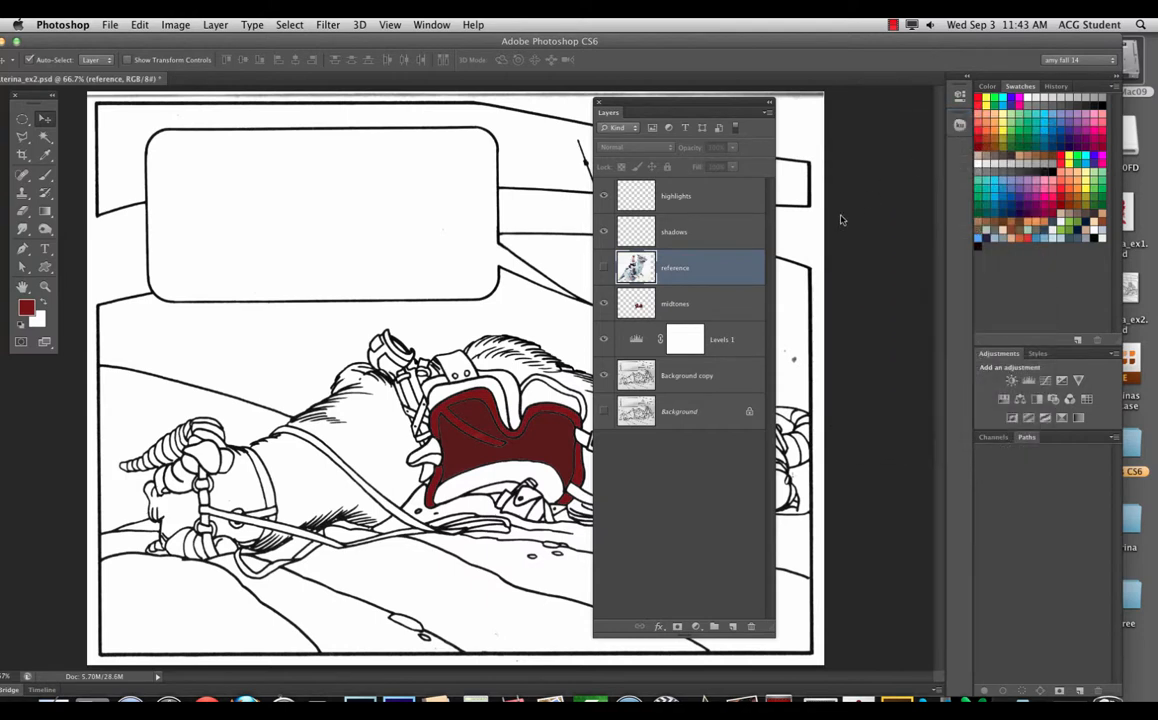
drag(690, 109, 859, 104)
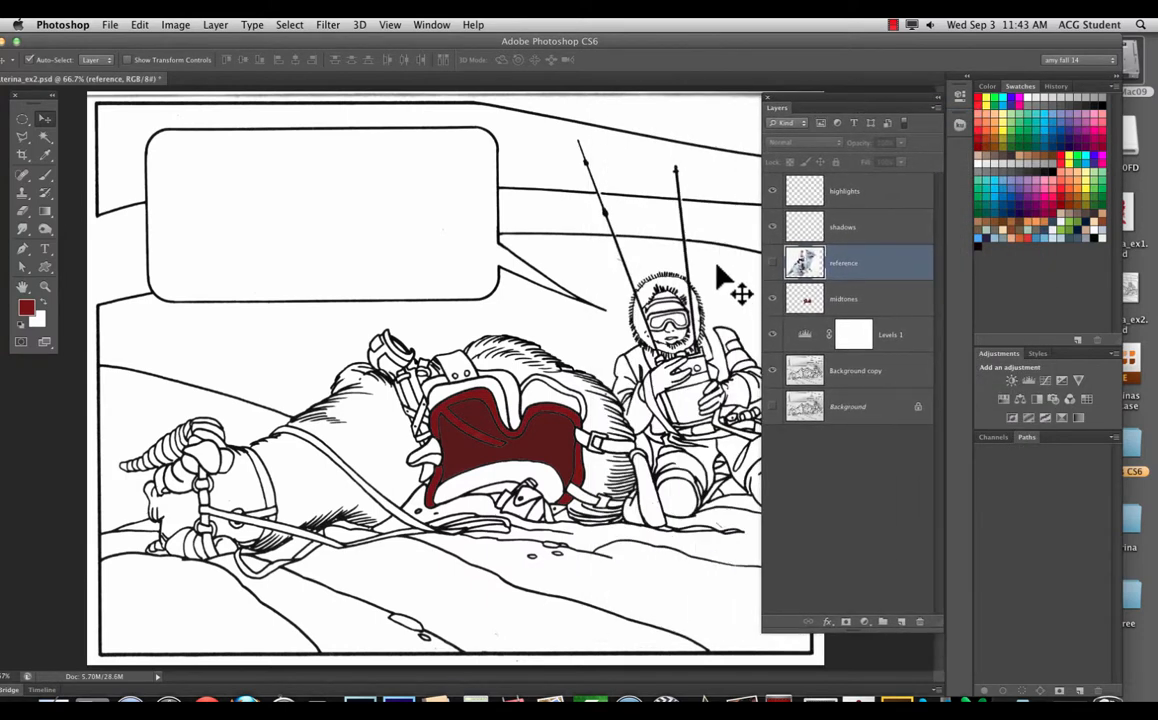
click(893, 24)
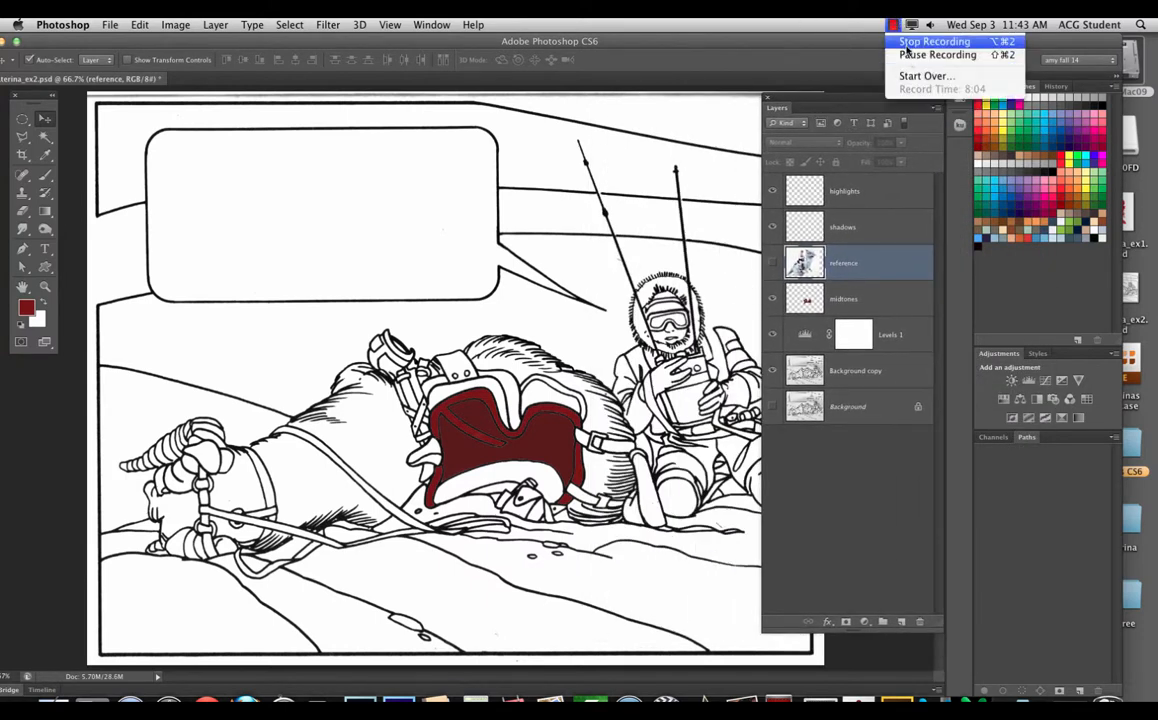